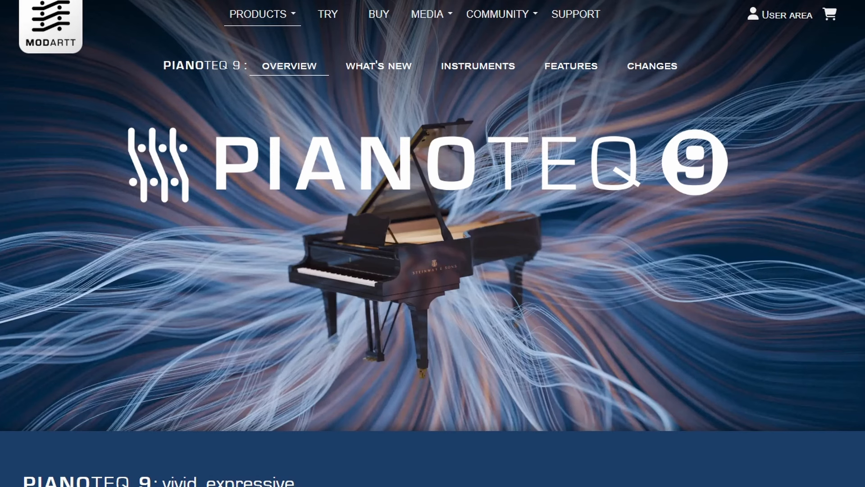
- Look through the Pianoteq 9 overview page, from the introduction and demo player to the endorsed pianos and main features
{"action": "scroll", "coordinate": [433, 244], "scroll_direction": "down", "scroll_amount": 5}
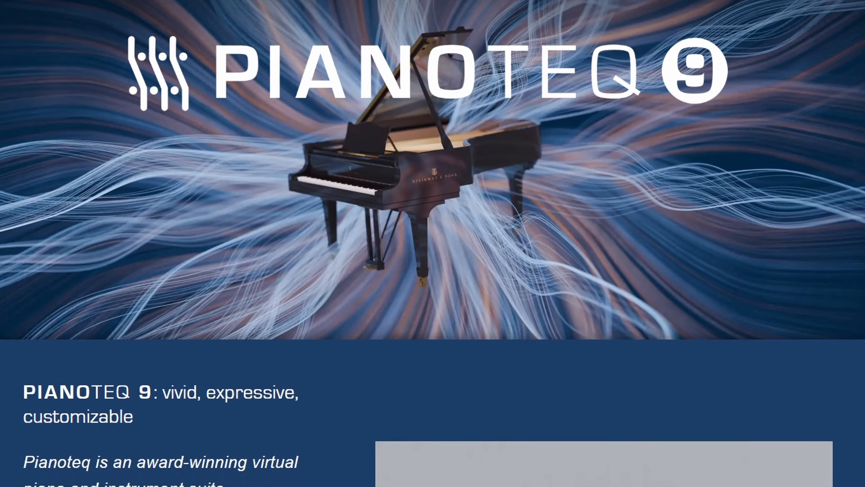
{"action": "scroll", "coordinate": [433, 243], "scroll_direction": "down", "scroll_amount": 5}
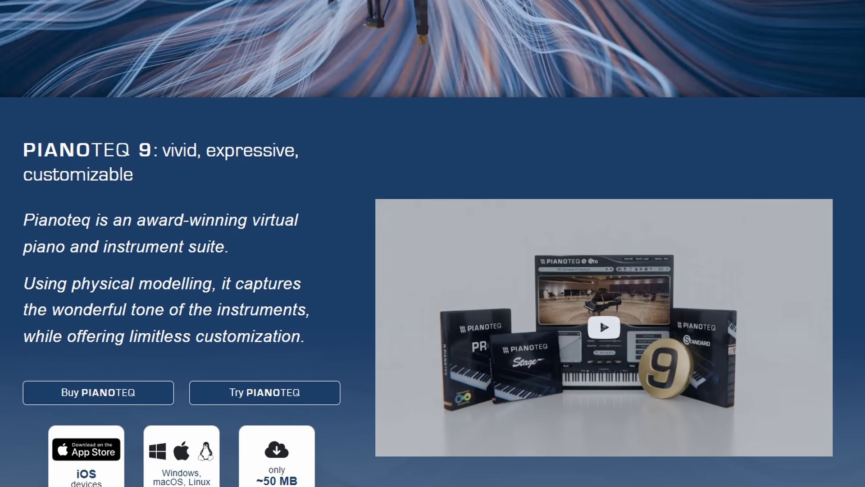
{"action": "scroll", "coordinate": [433, 243], "scroll_direction": "down", "scroll_amount": 5}
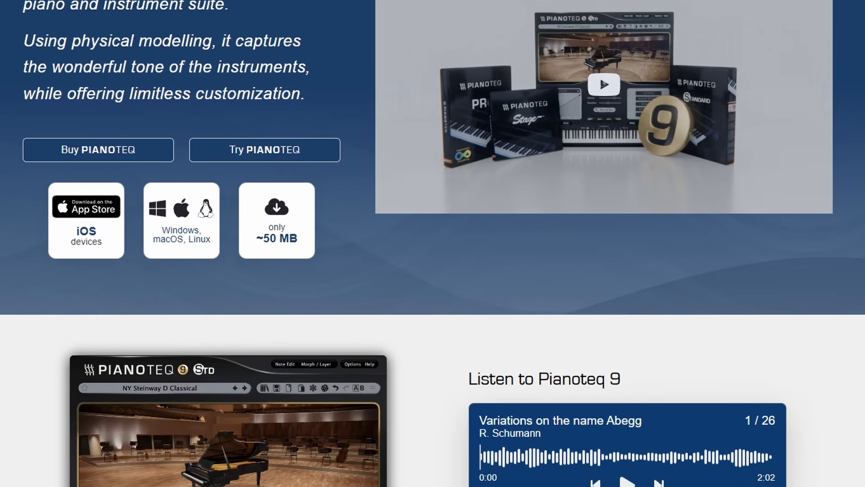
{"action": "scroll", "coordinate": [432, 244], "scroll_direction": "down", "scroll_amount": 5}
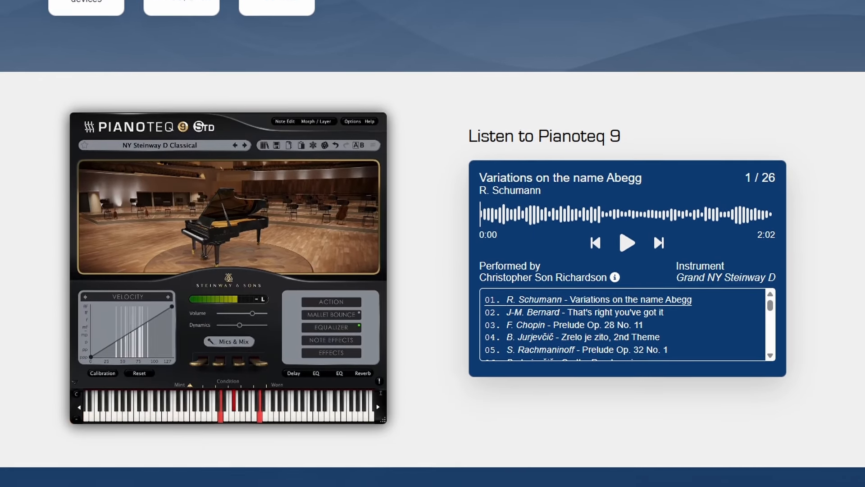
{"action": "scroll", "coordinate": [433, 243], "scroll_direction": "down", "scroll_amount": 5}
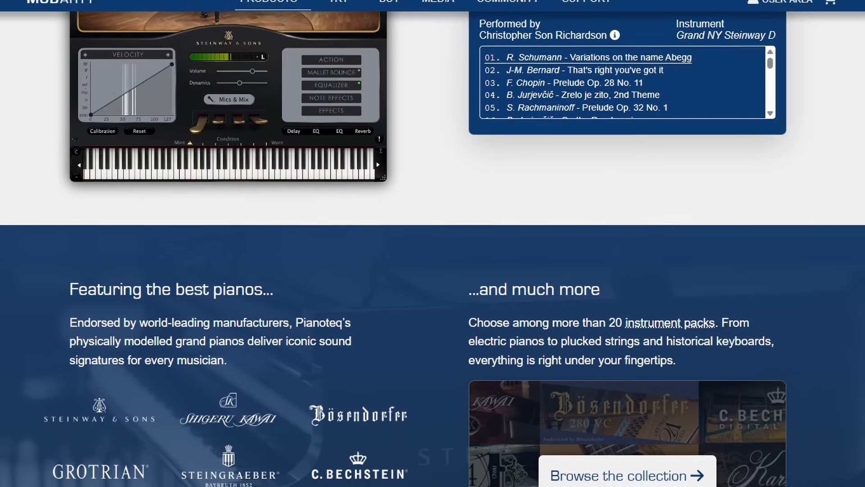
{"action": "scroll", "coordinate": [433, 243], "scroll_direction": "down", "scroll_amount": 5}
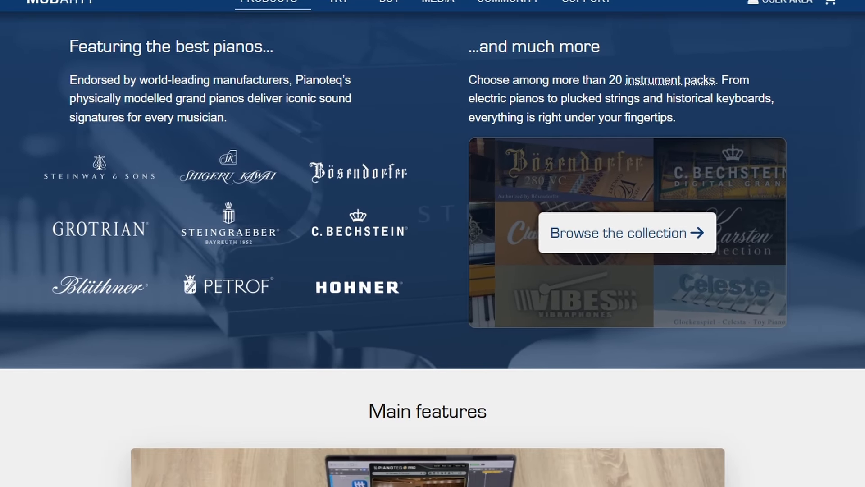
{"action": "scroll", "coordinate": [433, 244], "scroll_direction": "down", "scroll_amount": 5}
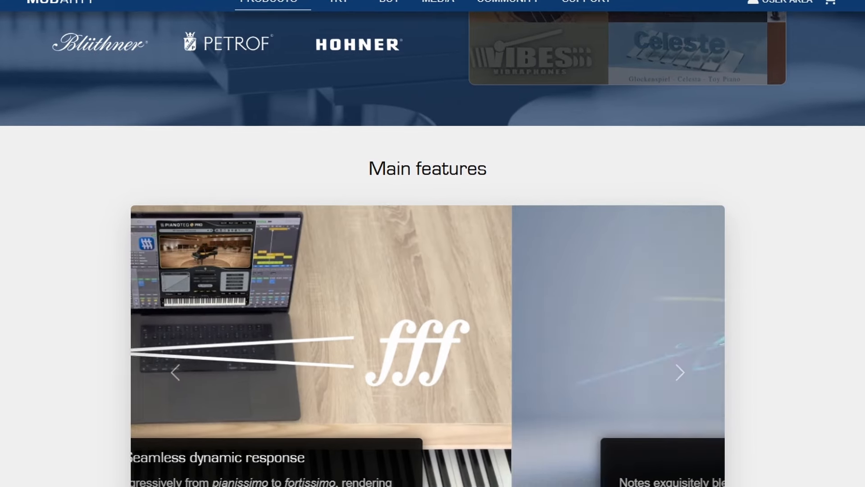
{"action": "scroll", "coordinate": [432, 244], "scroll_direction": "down", "scroll_amount": 4}
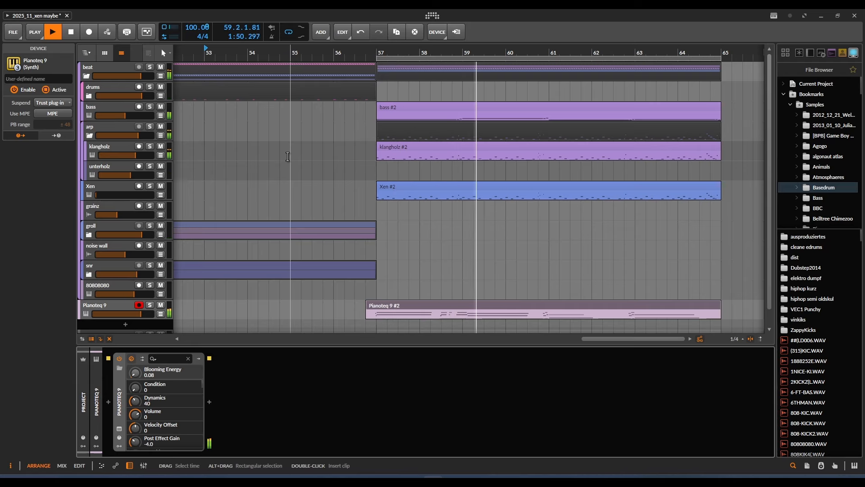
- Open the Pianoteq 9 device's plug-in window and raise the blooming energy to 1.85
{"action": "left_click", "coordinate": [119, 429]}
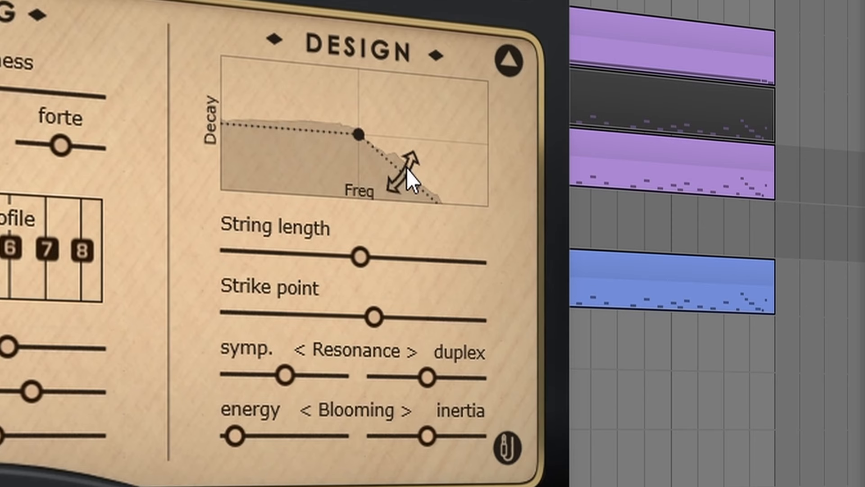
{"action": "left_click_drag", "start_coordinate": [264, 433], "coordinate": [312, 433]}
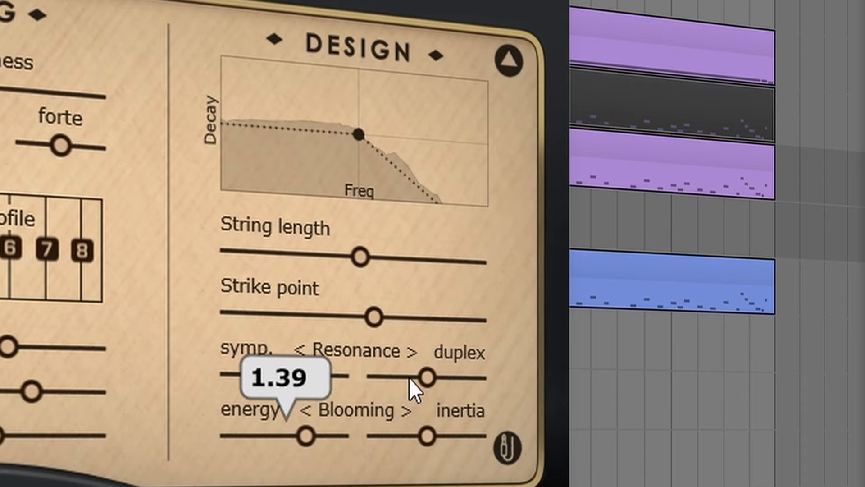
{"action": "left_click_drag", "start_coordinate": [454, 399], "coordinate": [491, 405]}
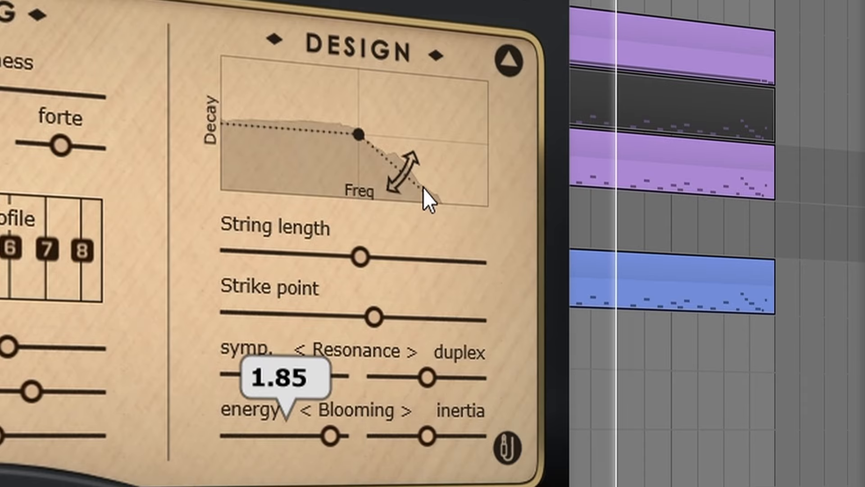
- Reshape the decay-over-frequency curve in the Design section by moving its breakpoint and changing its slope
{"action": "left_click_drag", "start_coordinate": [368, 145], "coordinate": [228, 230]}
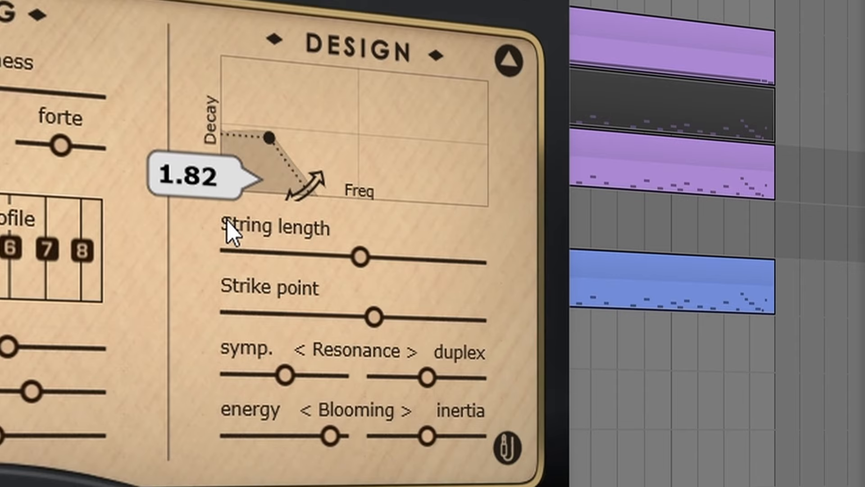
{"action": "left_click_drag", "start_coordinate": [263, 142], "coordinate": [370, 34]}
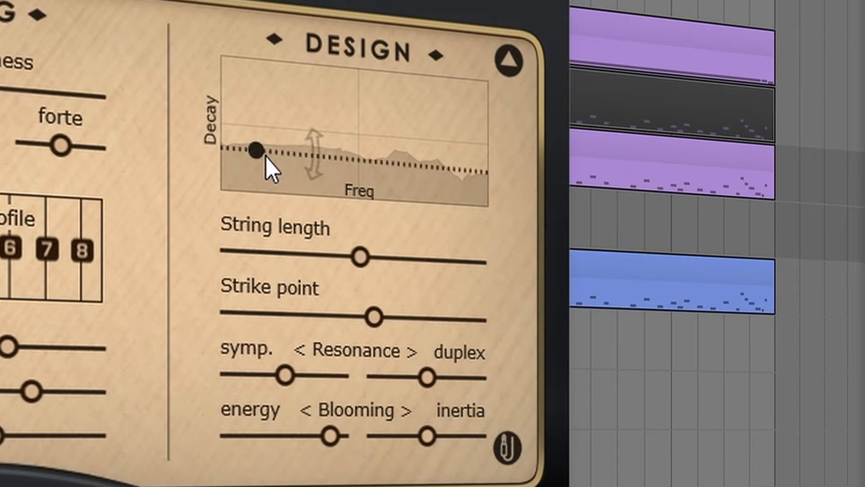
{"action": "left_click_drag", "start_coordinate": [266, 158], "coordinate": [453, 118]}
{"action": "left_click_drag", "start_coordinate": [365, 231], "coordinate": [502, 243]}
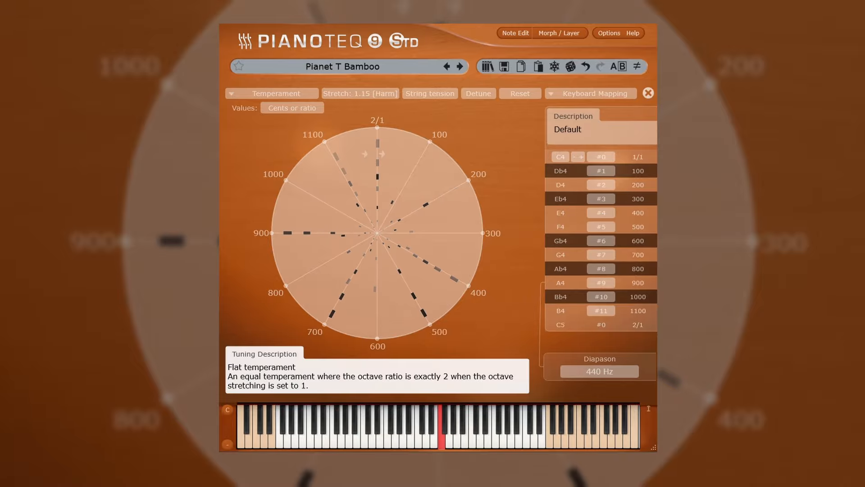
- On the temperament circle, tune the octave to 1230, Db4 to 116, D4 to 211, Eb4 to 292 and E4 to 411 cents
{"action": "left_click_drag", "start_coordinate": [379, 132], "coordinate": [435, 146]}
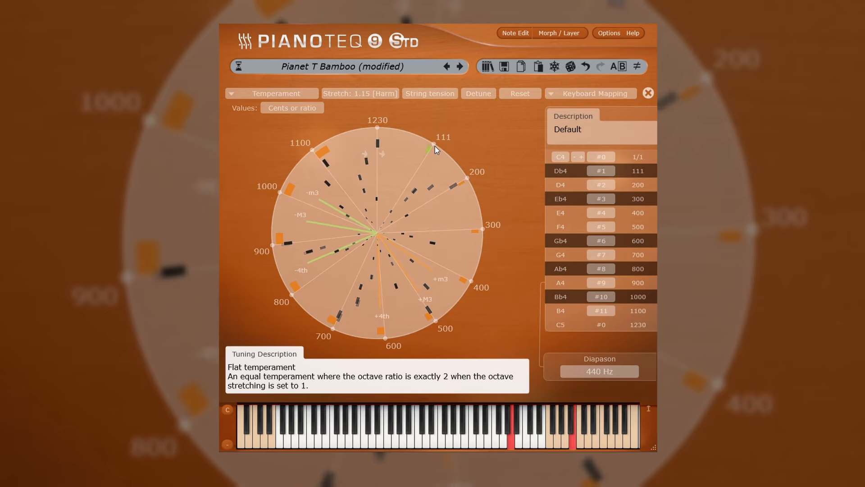
{"action": "left_click_drag", "start_coordinate": [468, 178], "coordinate": [470, 183]}
{"action": "left_click_drag", "start_coordinate": [482, 229], "coordinate": [482, 224]}
{"action": "left_click_drag", "start_coordinate": [470, 280], "coordinate": [468, 285]}
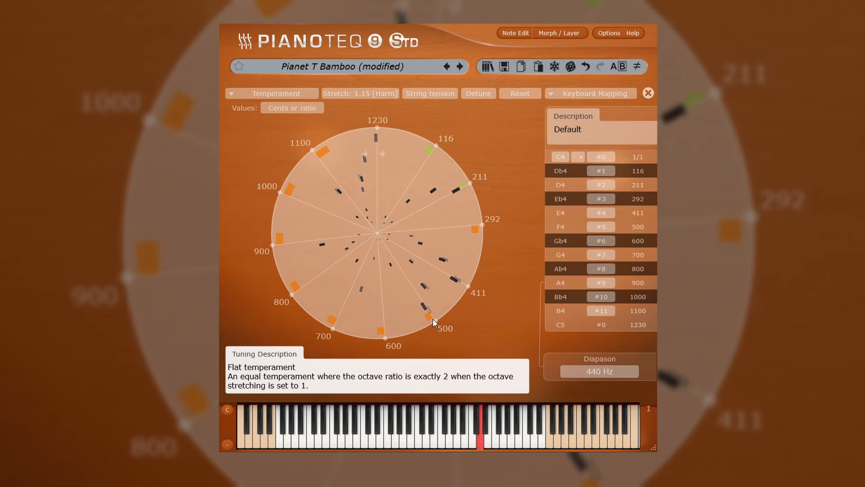
- Tune F4 to 525, Gb4 to 605, G4 to 686, Ab4 to 786, A4 to 907 and Bb4 to 1005 cents
{"action": "left_click_drag", "start_coordinate": [436, 321], "coordinate": [339, 332]}
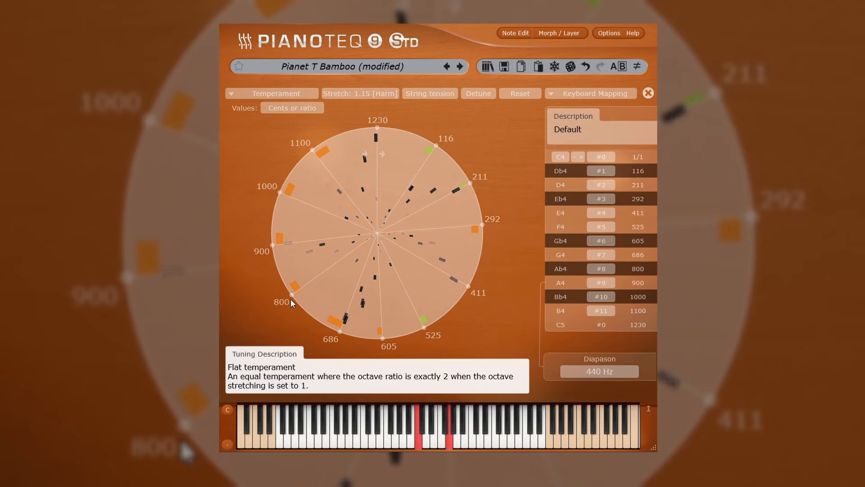
{"action": "left_click_drag", "start_coordinate": [288, 293], "coordinate": [291, 300]}
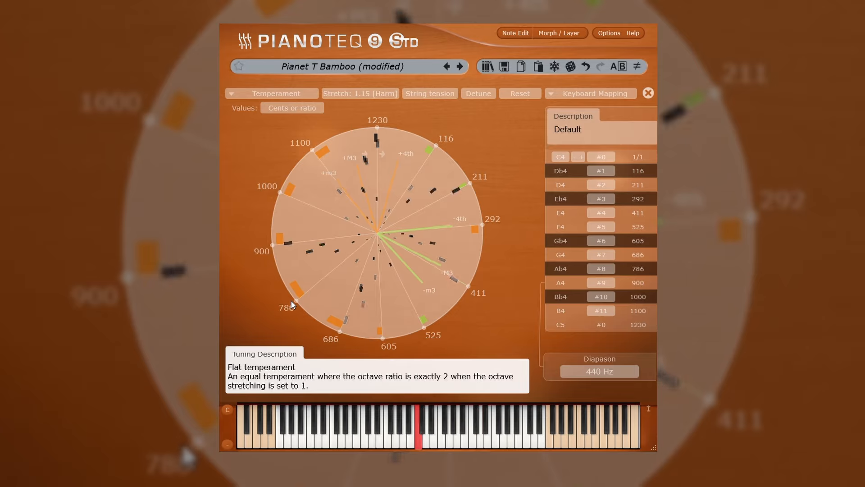
{"action": "mouse_move", "coordinate": [274, 244]}
{"action": "left_mouse_down"}
{"action": "mouse_move", "coordinate": [273, 220]}
{"action": "mouse_move", "coordinate": [269, 240]}
{"action": "left_mouse_up"}
{"action": "left_click_drag", "start_coordinate": [280, 191], "coordinate": [283, 189]}
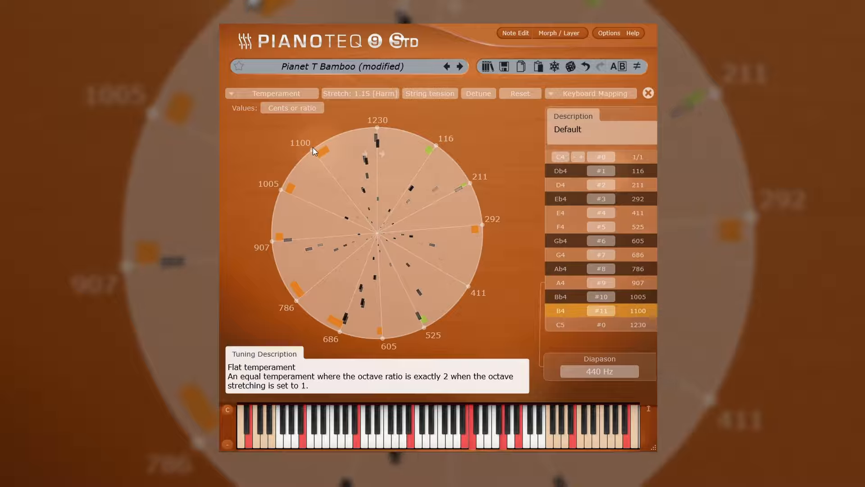
- Tune B4 to 1093 and the octave to 1233 cents, and unsolo the soloed Pianoteq 9 track
{"action": "left_click_drag", "start_coordinate": [313, 148], "coordinate": [312, 150]}
{"action": "left_click_drag", "start_coordinate": [376, 128], "coordinate": [377, 149]}
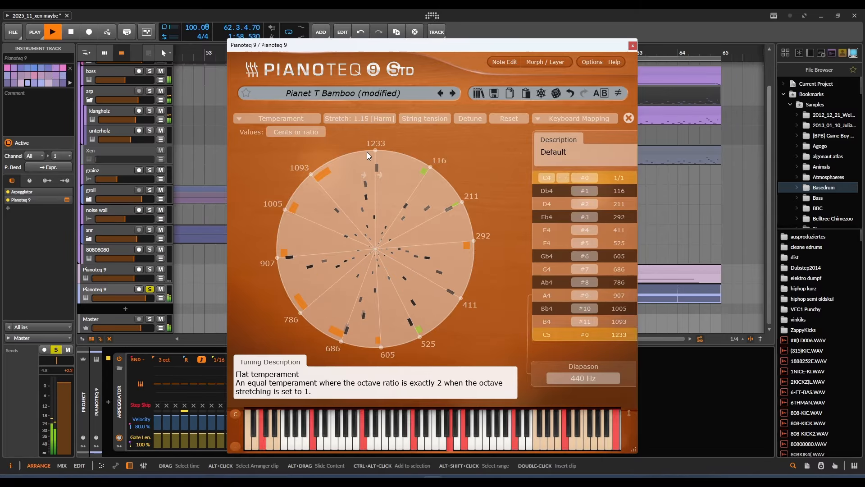
{"action": "left_click", "coordinate": [151, 290]}
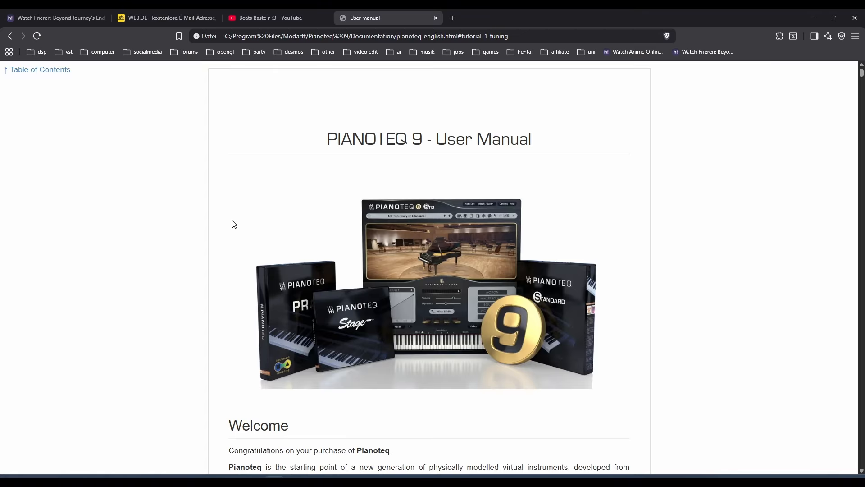
- Open the text search for the Pianoteq 9 user manual in the browser
{"action": "key", "text": "ctrl+f"}
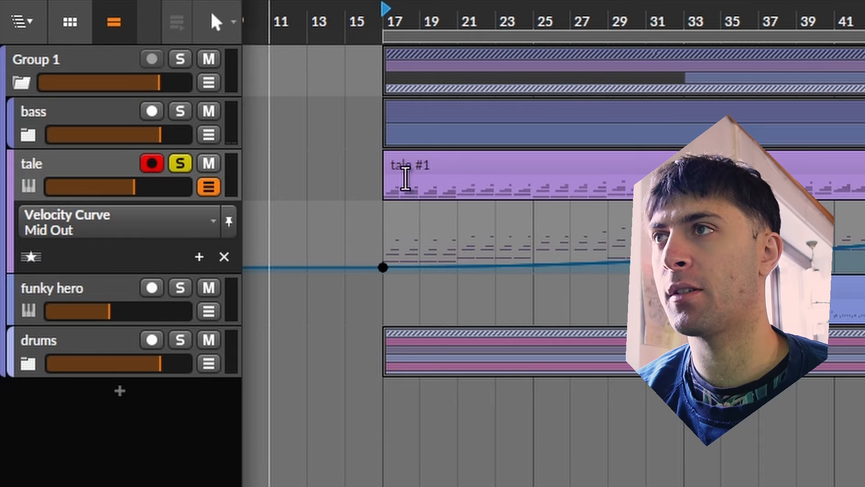
- Open the tale clip's notes in the detail editor and play the soloed piano part
{"action": "left_click", "coordinate": [478, 169]}
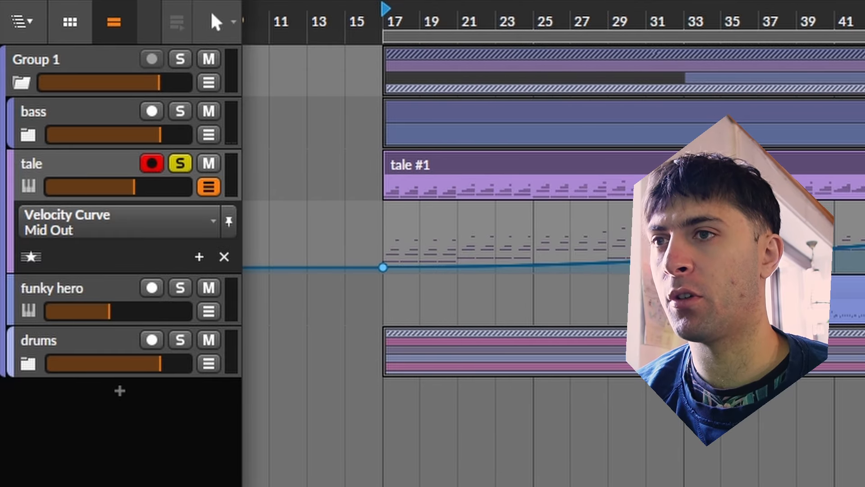
{"action": "left_click_drag", "start_coordinate": [802, 486], "coordinate": [802, 388]}
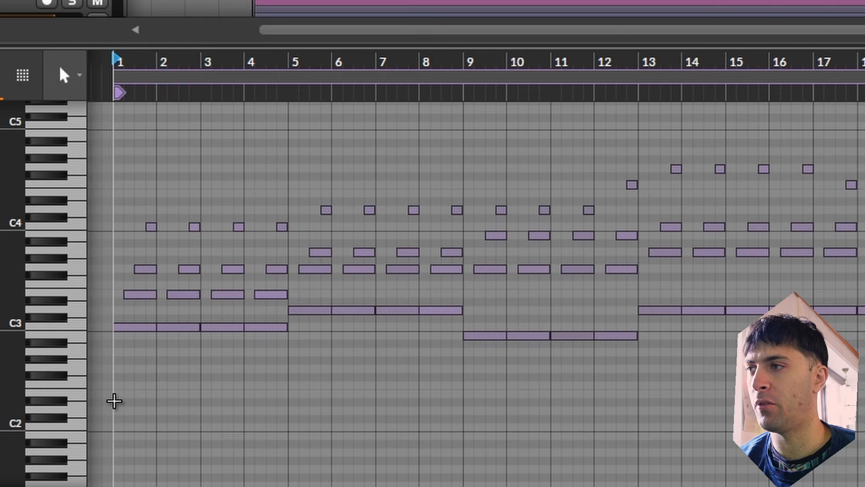
{"action": "key", "text": "space"}
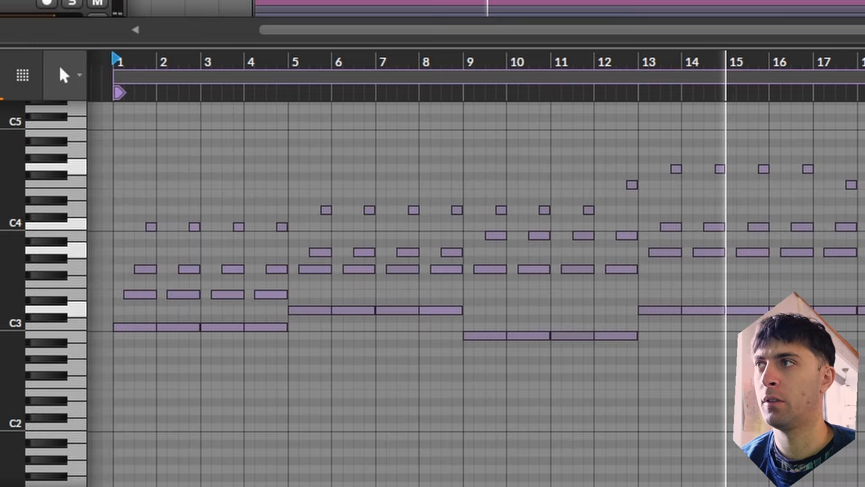
{"action": "key", "text": "space"}
{"action": "left_click", "coordinate": [487, 7]}
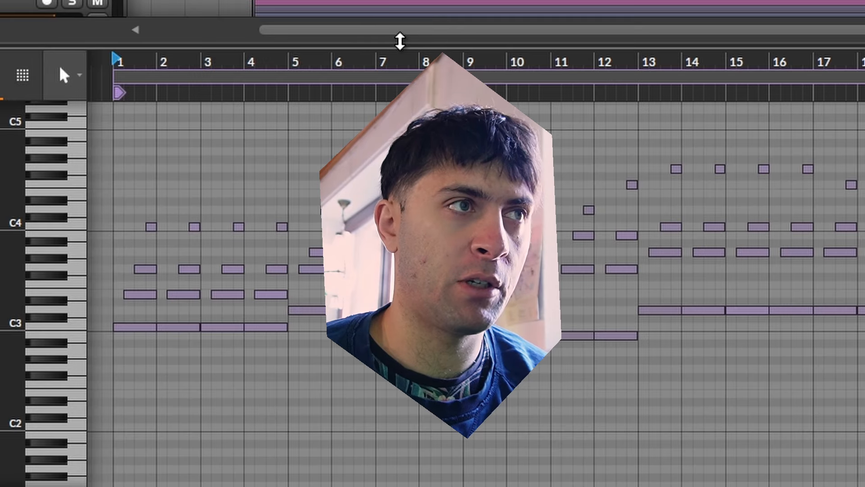
- Switch between the tale track's device chain and its note editor to compare the devices with the arpeggiated notes
{"action": "left_click_drag", "start_coordinate": [400, 42], "coordinate": [540, 90]}
{"action": "key", "text": "e"}
{"action": "key", "text": "d"}
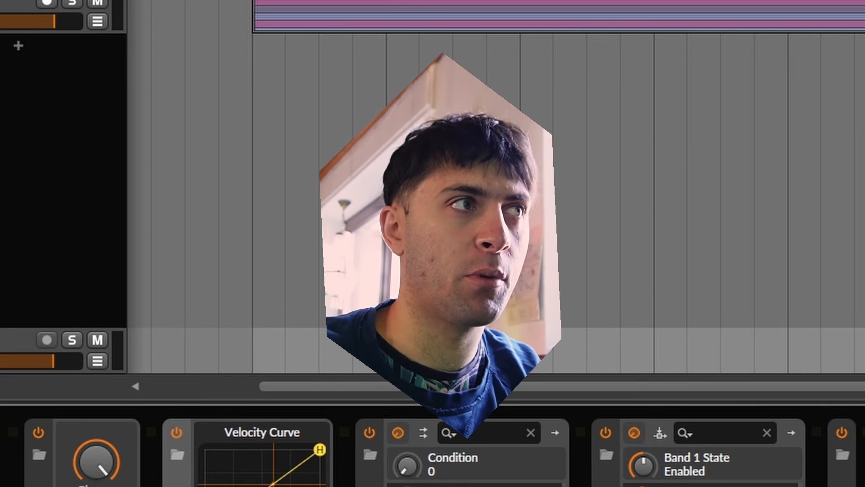
{"action": "key", "text": "e"}
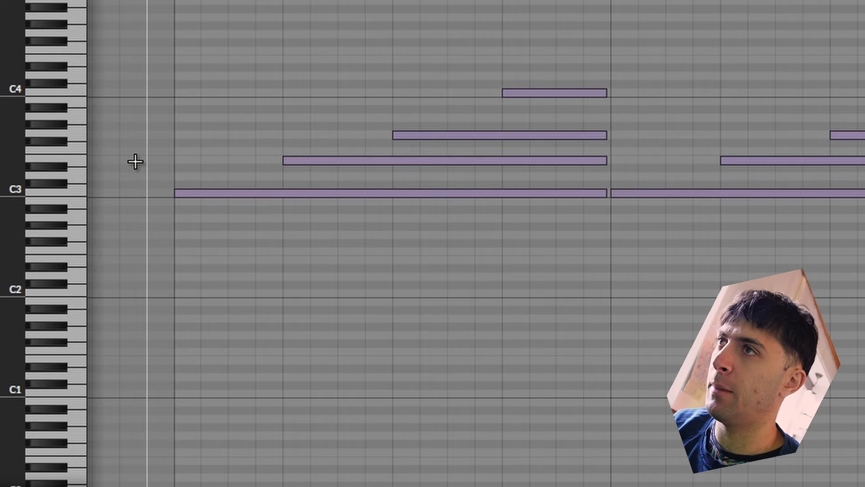
{"action": "scroll", "coordinate": [215, 164], "scroll_direction": "up", "scroll_amount": 3}
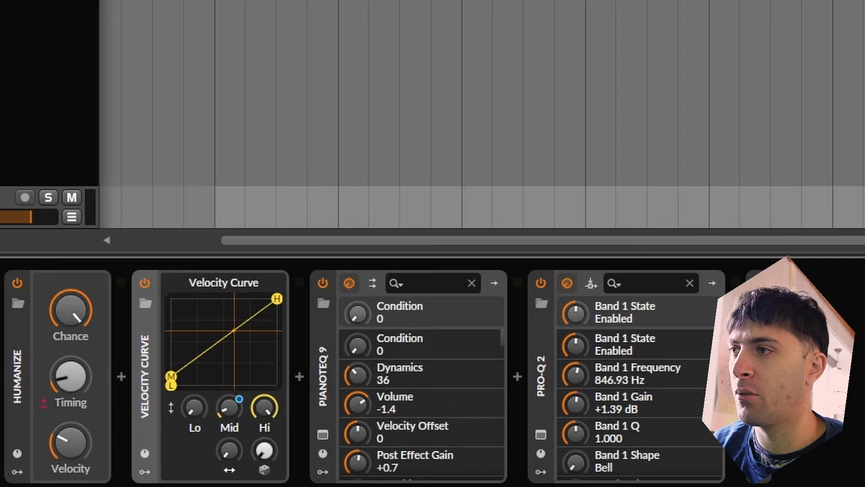
- Collapse the Humanize device and enlarge the Velocity Curve Mid Out automation lane on the tale track
{"action": "left_click", "coordinate": [19, 400]}
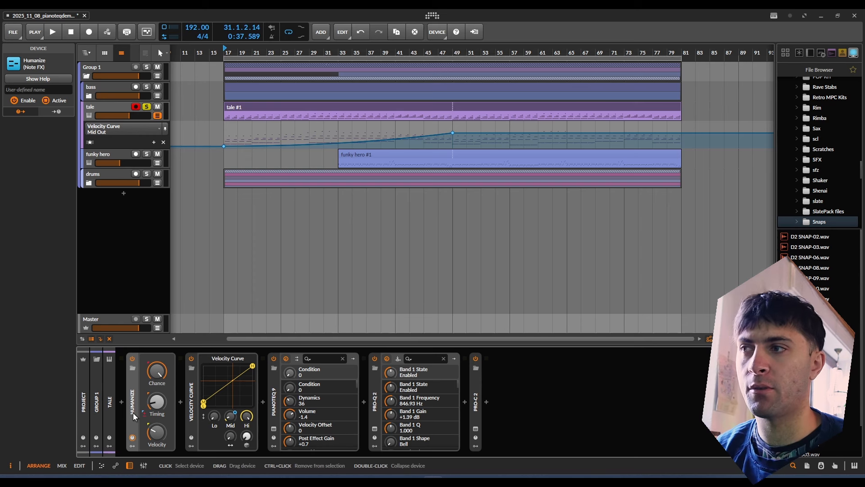
{"action": "double_click", "coordinate": [135, 399]}
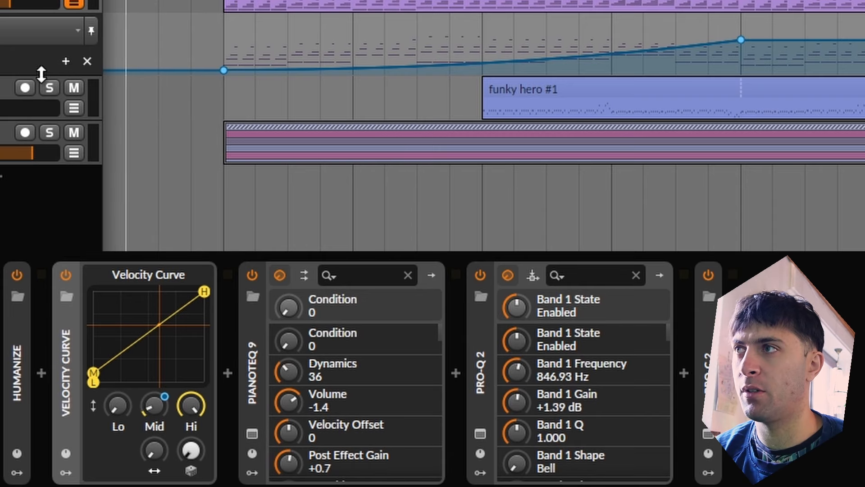
{"action": "left_click_drag", "start_coordinate": [0, 75], "coordinate": [1, 253]}
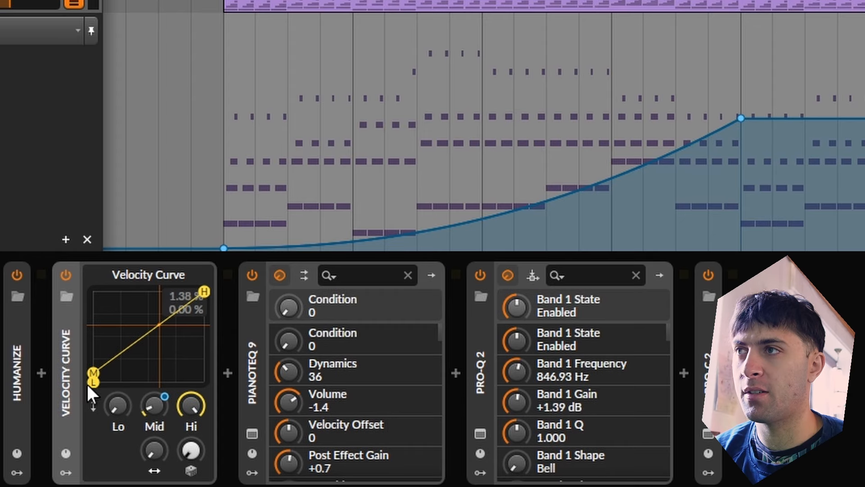
- Play the tale track to examine how the Mid Out automation reshapes the Velocity Curve up to its last automation point
{"action": "left_click_drag", "start_coordinate": [94, 372], "coordinate": [93, 382]}
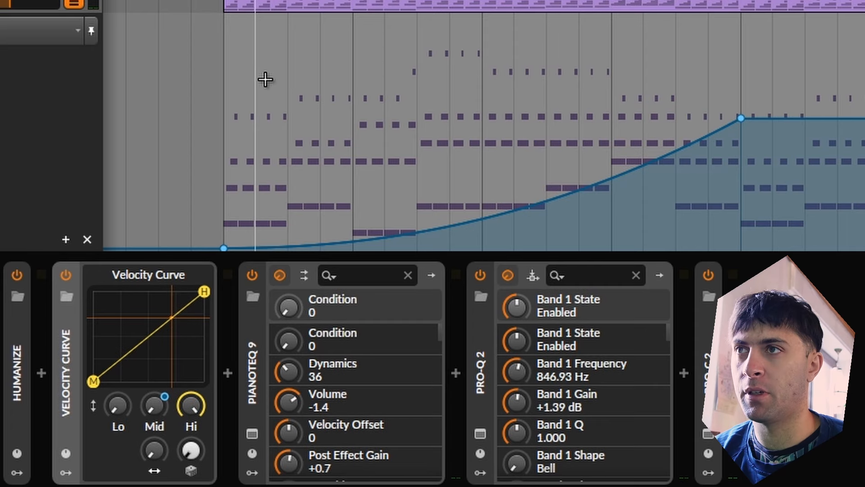
{"action": "left_click", "coordinate": [742, 118]}
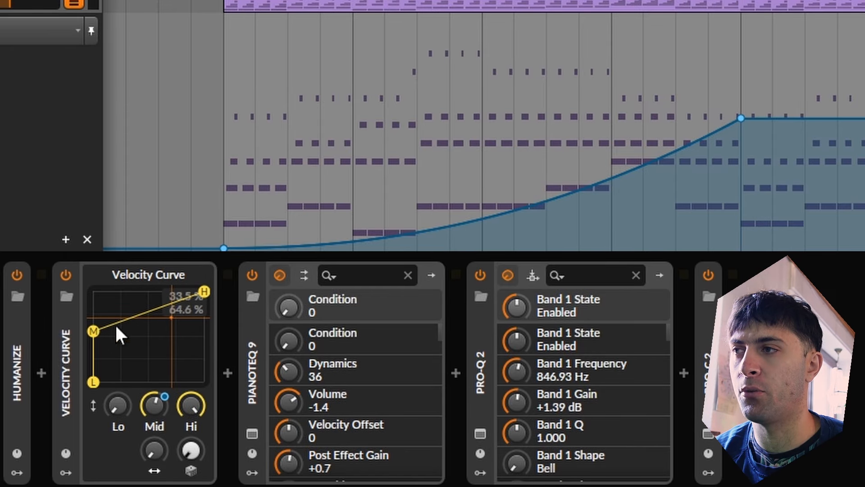
{"action": "key", "text": "space"}
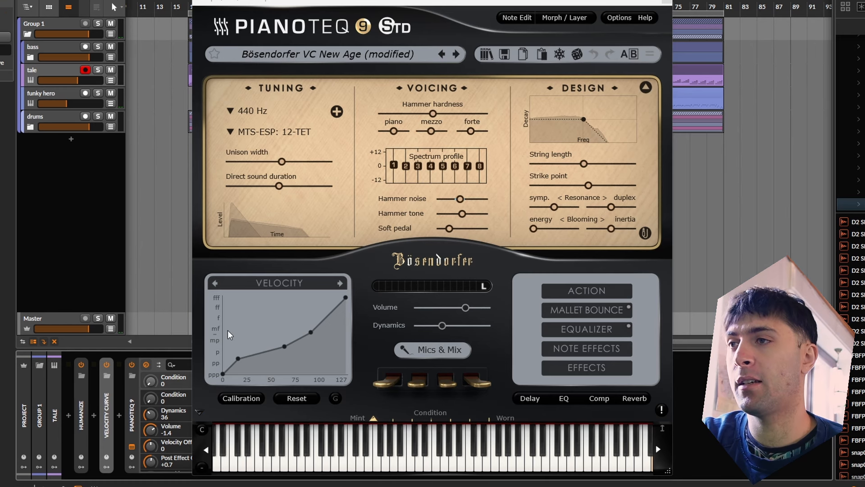
- Examine the points of Pianoteq's velocity curve and compare them with the Velocity Curve device, expanding and collapsing it
{"action": "mouse_move", "coordinate": [230, 362]}
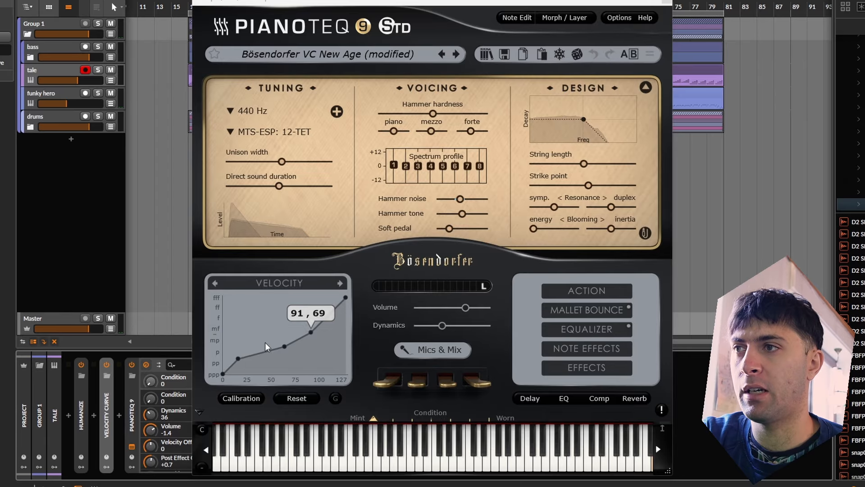
{"action": "mouse_move", "coordinate": [285, 355]}
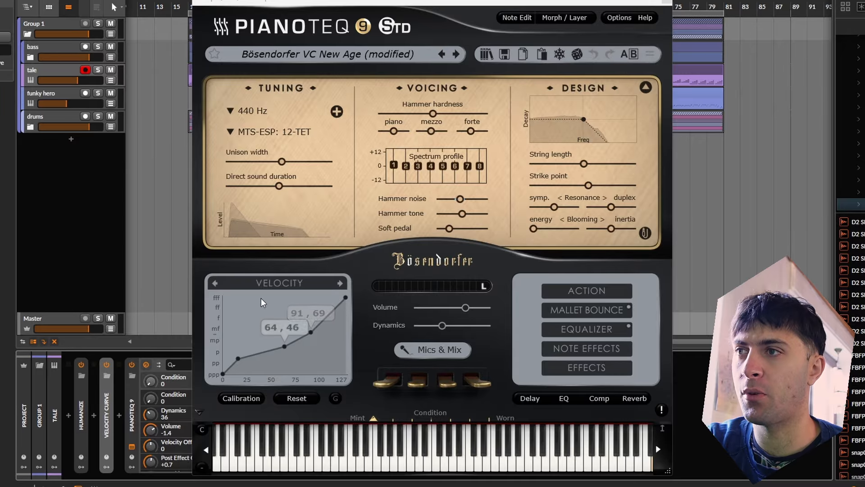
{"action": "left_click", "coordinate": [109, 433]}
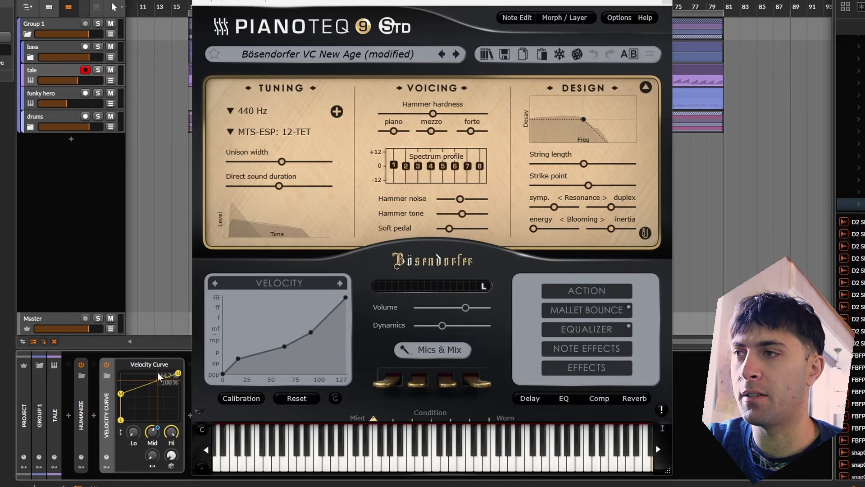
{"action": "left_click", "coordinate": [109, 415]}
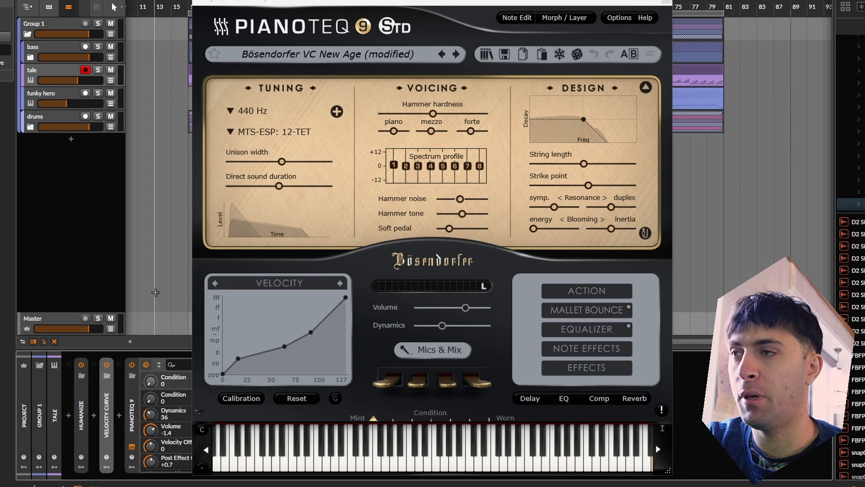
- Browse the Grand Bösendorfer 280VC presets without loading one, and close the Pianoteq window
{"action": "left_click", "coordinate": [313, 55]}
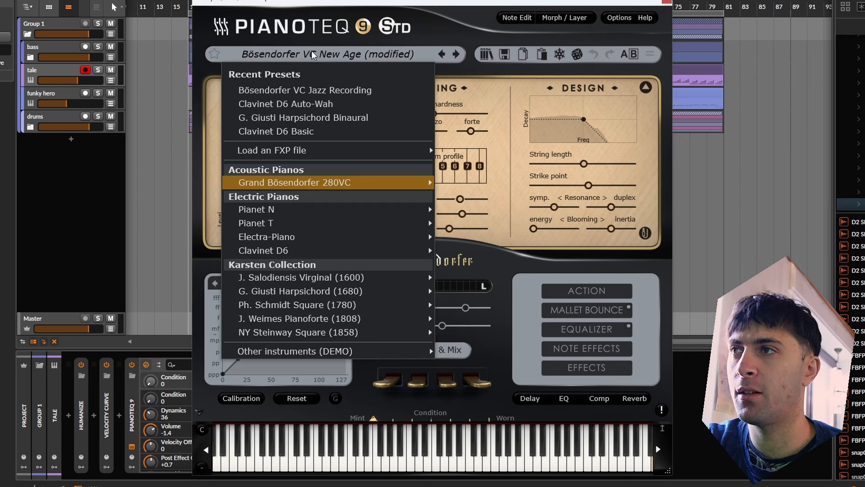
{"action": "mouse_move", "coordinate": [282, 190]}
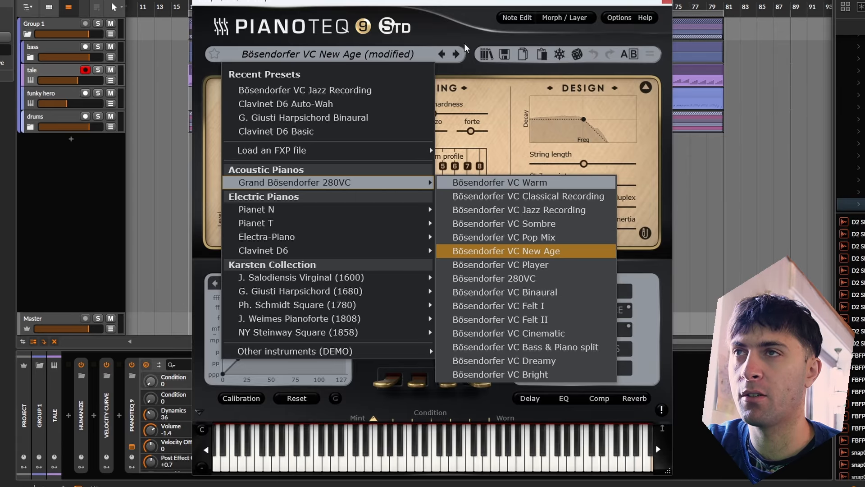
{"action": "left_click", "coordinate": [449, 2]}
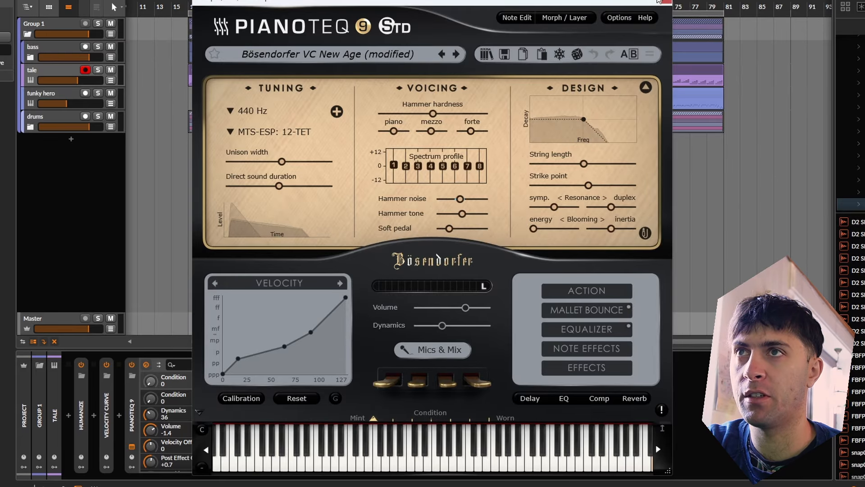
{"action": "left_click", "coordinate": [667, 1]}
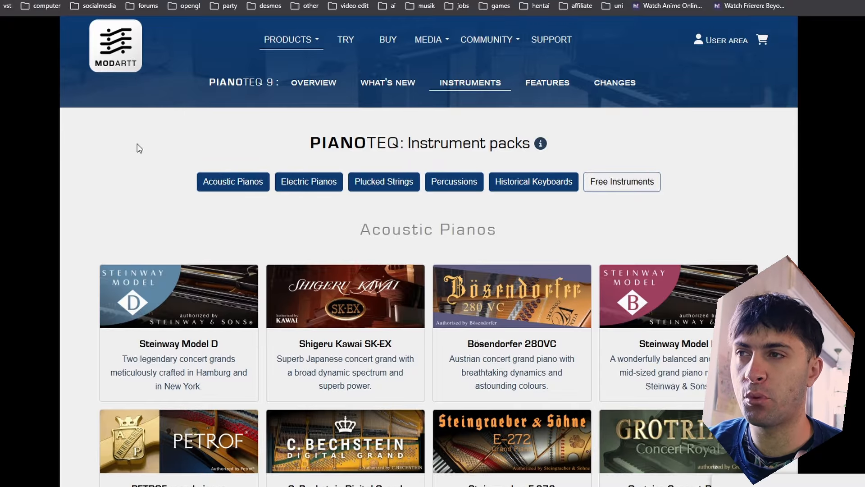
- Open the Steinway Model D page from Modartt's instrument packs and look through its description and featured artist section
{"action": "scroll", "coordinate": [137, 143], "scroll_direction": "down", "scroll_amount": 3}
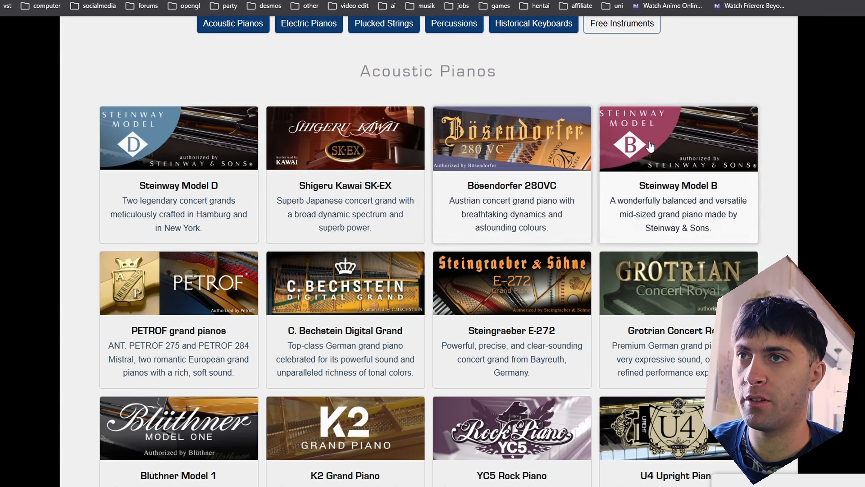
{"action": "left_click", "coordinate": [205, 158]}
{"action": "scroll", "coordinate": [371, 128], "scroll_direction": "down", "scroll_amount": 12}
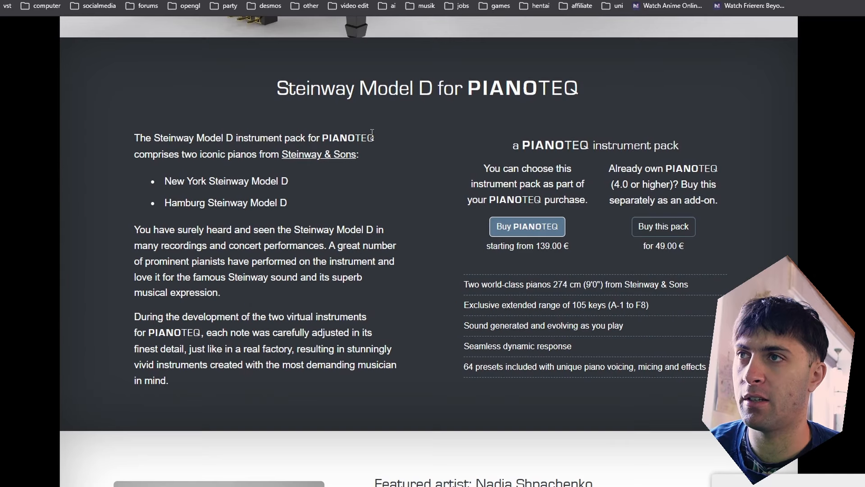
{"action": "scroll", "coordinate": [370, 134], "scroll_direction": "down", "scroll_amount": 6}
{"action": "scroll", "coordinate": [316, 124], "scroll_direction": "up", "scroll_amount": 8}
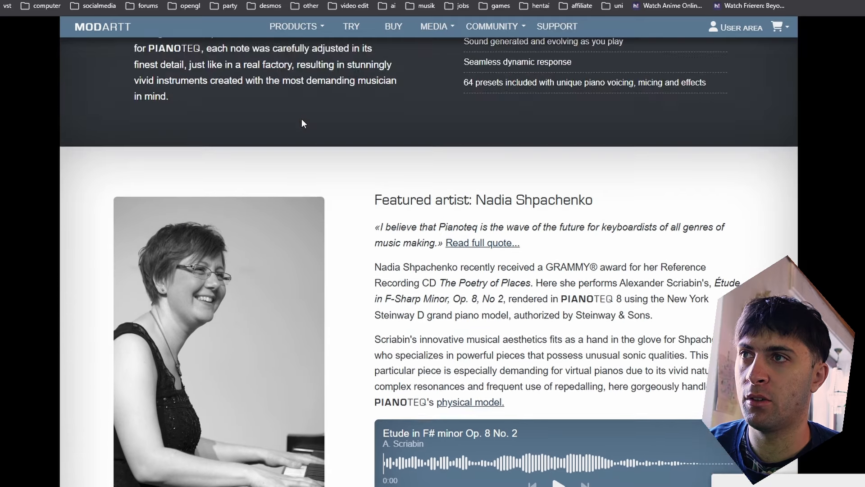
{"action": "scroll", "coordinate": [301, 118], "scroll_direction": "down", "scroll_amount": 8}
{"action": "scroll", "coordinate": [532, 289], "scroll_direction": "up", "scroll_amount": 2}
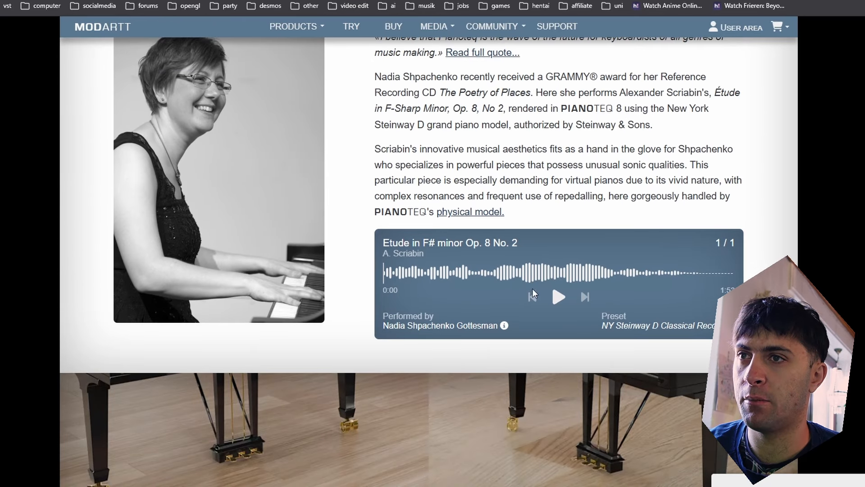
- Listen to the start of the "Etude in F# minor Op. 8 No. 2" demo and pause it
{"action": "left_click", "coordinate": [559, 305]}
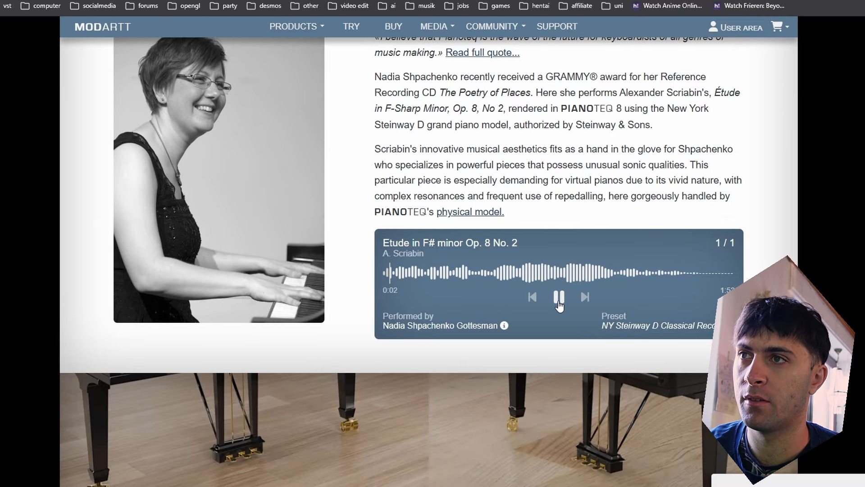
{"action": "scroll", "coordinate": [558, 304], "scroll_direction": "up", "scroll_amount": 2}
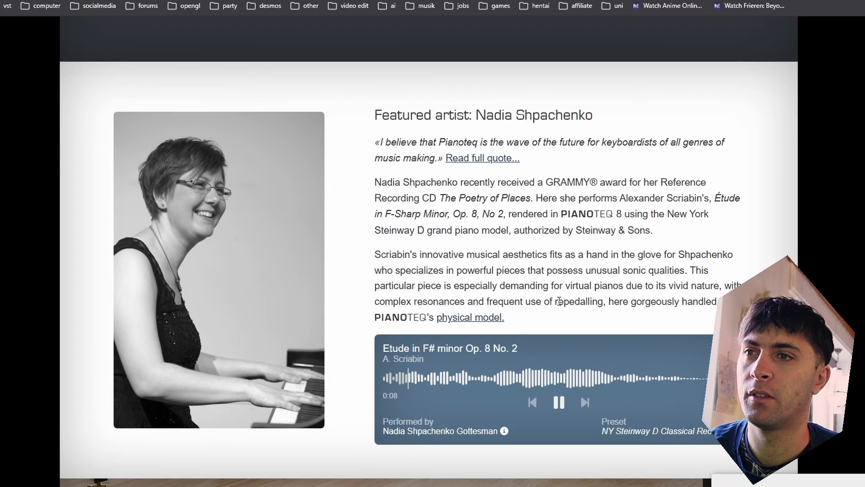
{"action": "left_click", "coordinate": [559, 403]}
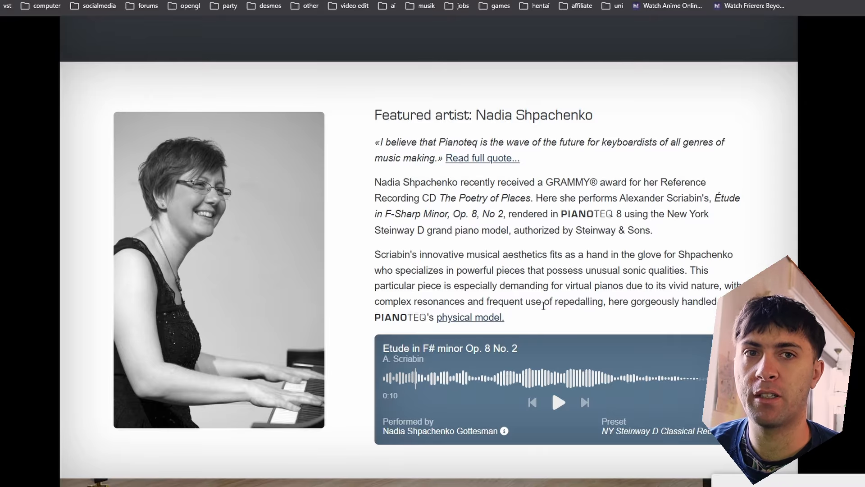
- Return to the Steinway Model D pack description and read its introductory text
{"action": "scroll", "coordinate": [544, 306], "scroll_direction": "up", "scroll_amount": 8}
{"action": "scroll", "coordinate": [245, 191], "scroll_direction": "down", "scroll_amount": 1}
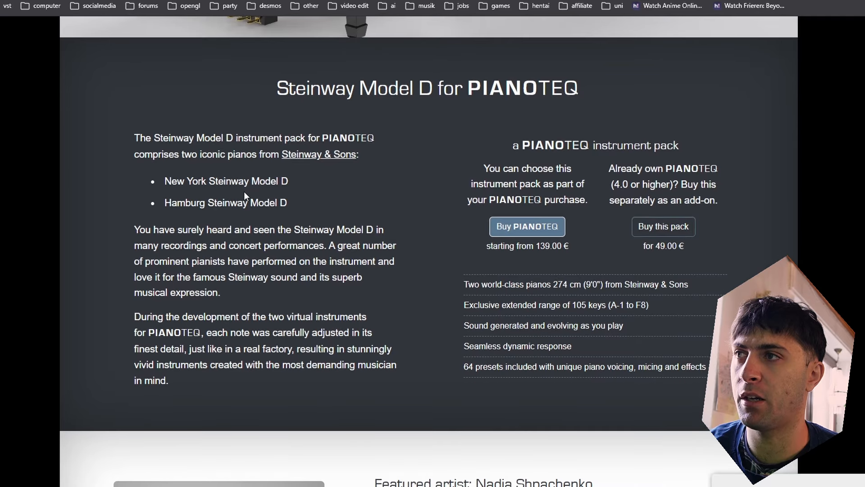
{"action": "left_click_drag", "start_coordinate": [133, 138], "coordinate": [377, 372]}
{"action": "left_click", "coordinate": [377, 372]}
- Look through the Bösendorfer 280VC page and briefly play its modern demo "Impro #1", pausing it after a few seconds
{"action": "scroll", "coordinate": [367, 221], "scroll_direction": "down", "scroll_amount": 8}
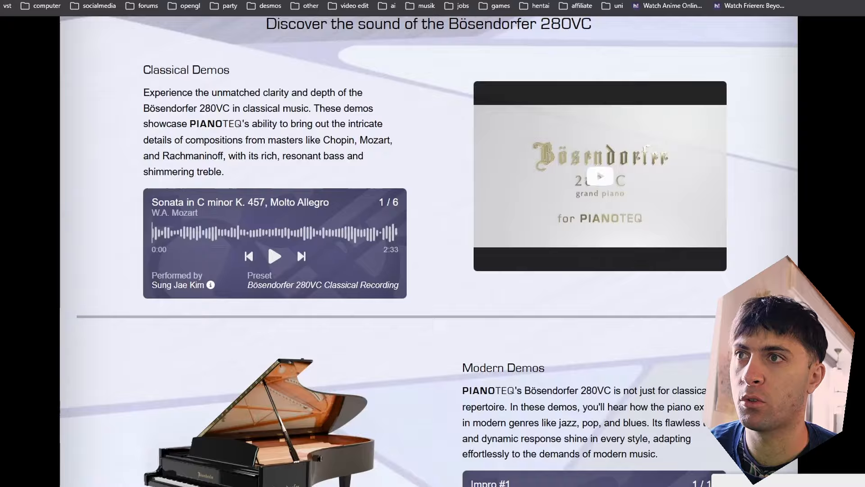
{"action": "scroll", "coordinate": [315, 67], "scroll_direction": "down", "scroll_amount": 15}
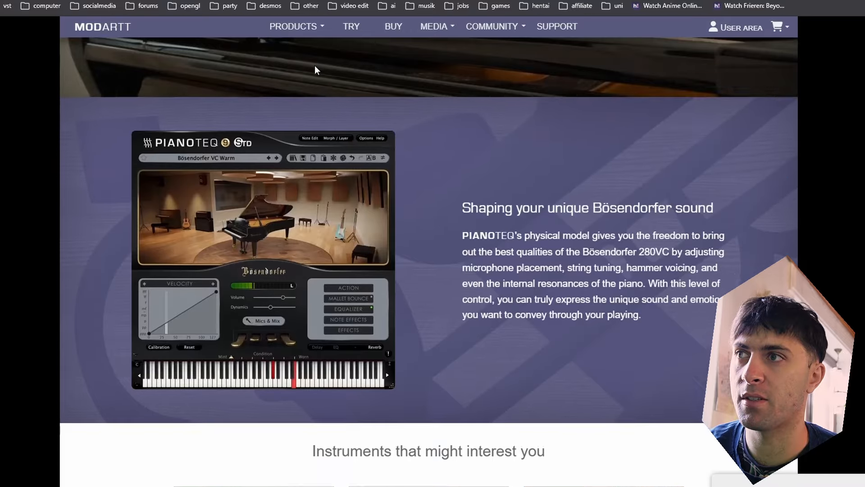
{"action": "scroll", "coordinate": [368, 150], "scroll_direction": "up", "scroll_amount": 11}
{"action": "left_click", "coordinate": [595, 304]}
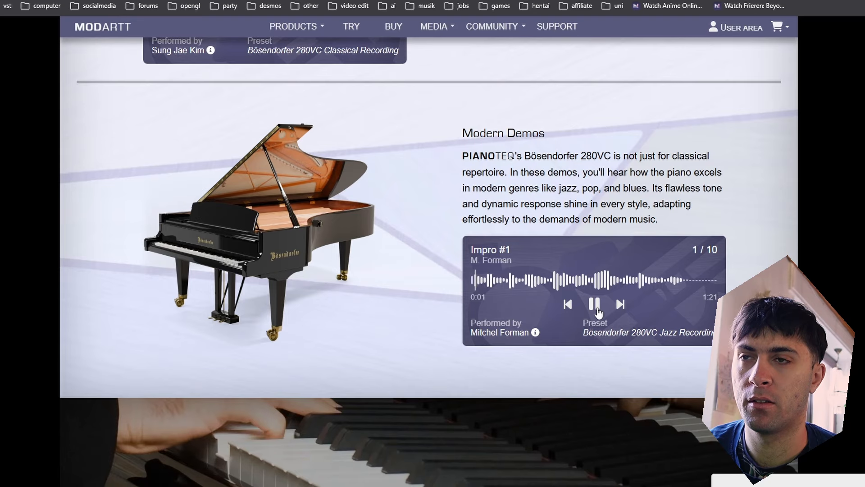
{"action": "left_click", "coordinate": [595, 305]}
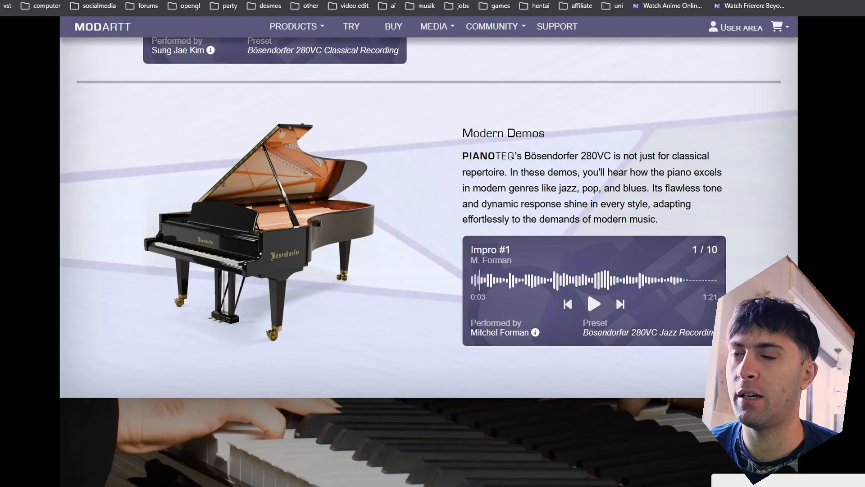
- Look over the Bösendorfer 280VC page between its opening banner and the demo sections
{"action": "scroll", "coordinate": [423, 112], "scroll_direction": "up", "scroll_amount": 12}
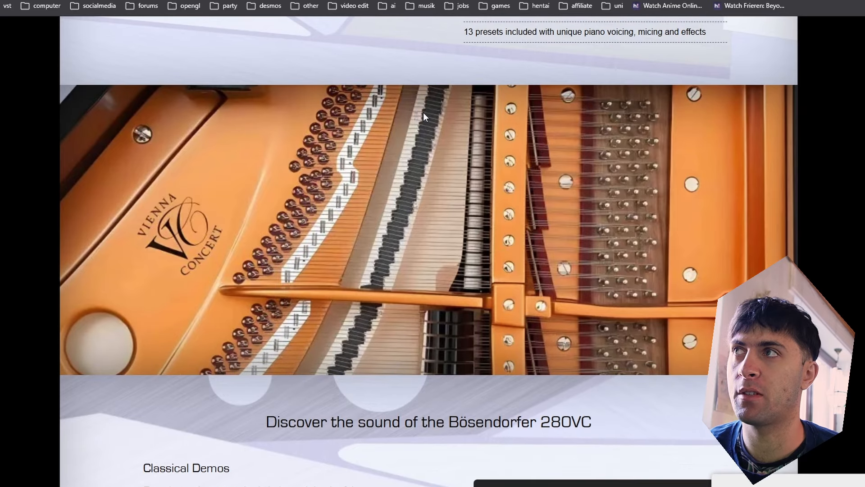
{"action": "scroll", "coordinate": [424, 112], "scroll_direction": "down", "scroll_amount": 5}
{"action": "scroll", "coordinate": [424, 119], "scroll_direction": "down", "scroll_amount": 2}
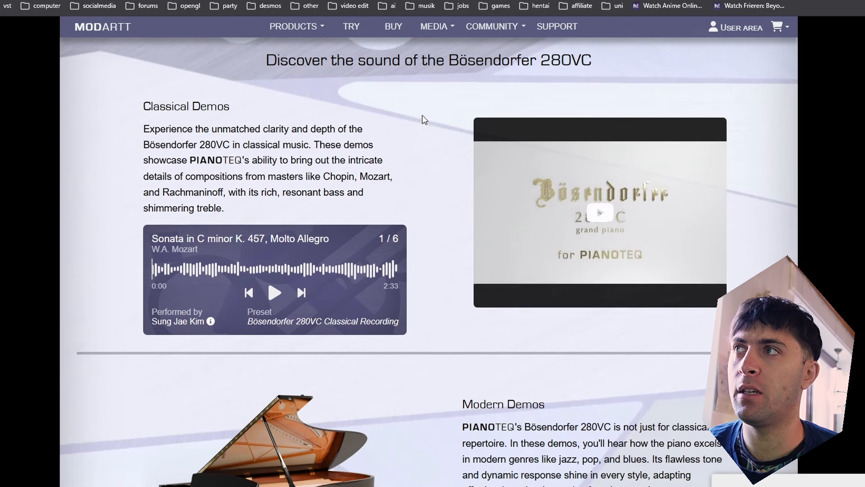
{"action": "scroll", "coordinate": [424, 119], "scroll_direction": "up", "scroll_amount": 1}
{"action": "scroll", "coordinate": [424, 119], "scroll_direction": "down", "scroll_amount": 1}
{"action": "scroll", "coordinate": [423, 115], "scroll_direction": "down", "scroll_amount": 3}
{"action": "scroll", "coordinate": [423, 116], "scroll_direction": "up", "scroll_amount": 15}
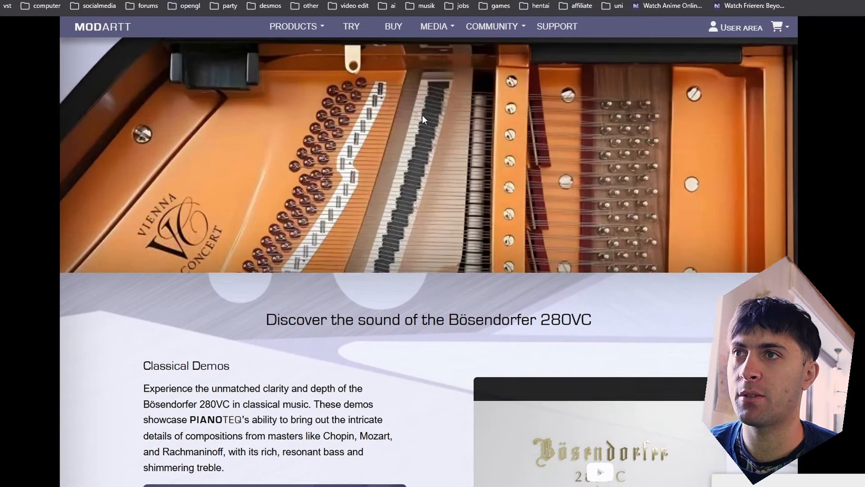
{"action": "scroll", "coordinate": [422, 119], "scroll_direction": "up", "scroll_amount": 3}
{"action": "scroll", "coordinate": [422, 119], "scroll_direction": "down", "scroll_amount": 15}
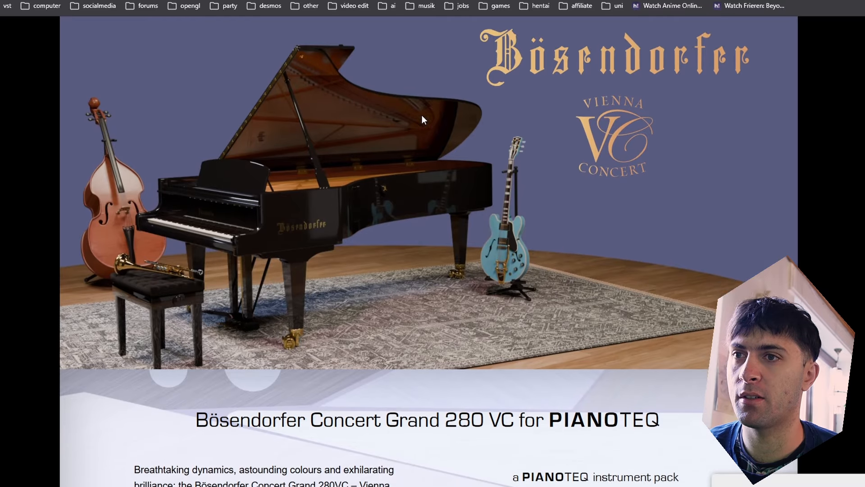
- Listen to the classical demo "Sonata in C minor K. 457, Molto Allegro" and pause it
{"action": "scroll", "coordinate": [416, 116], "scroll_direction": "up", "scroll_amount": 8}
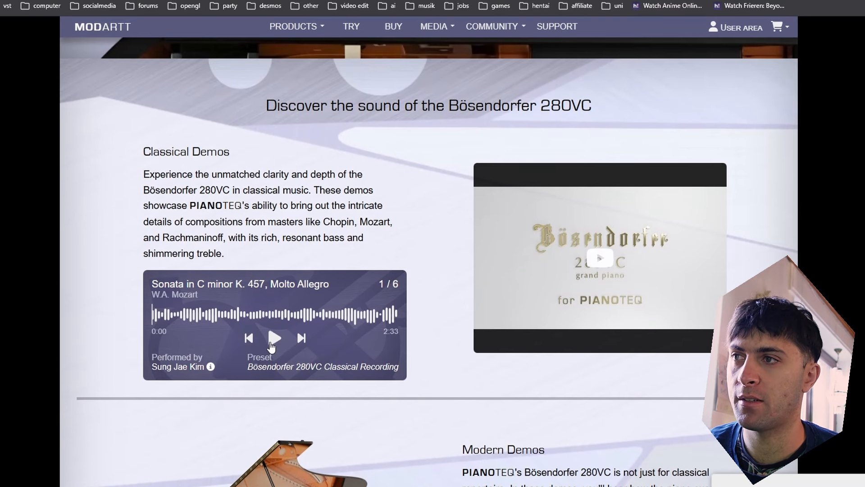
{"action": "left_click", "coordinate": [272, 339]}
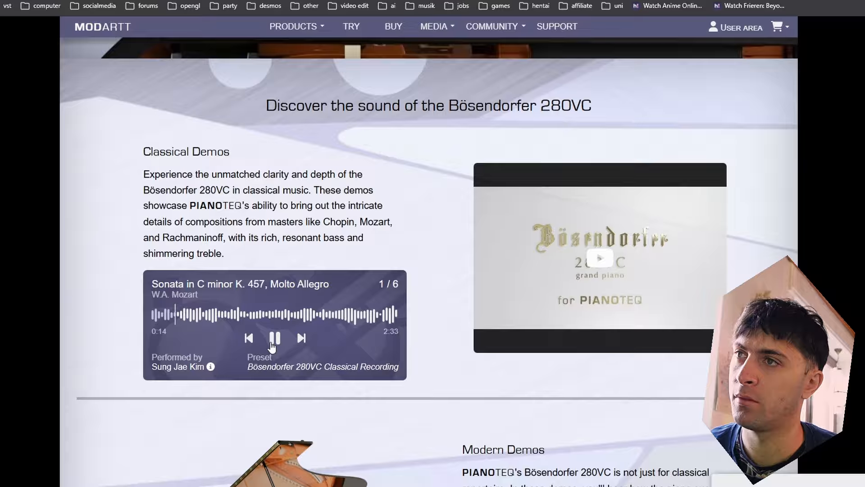
{"action": "left_click", "coordinate": [273, 339]}
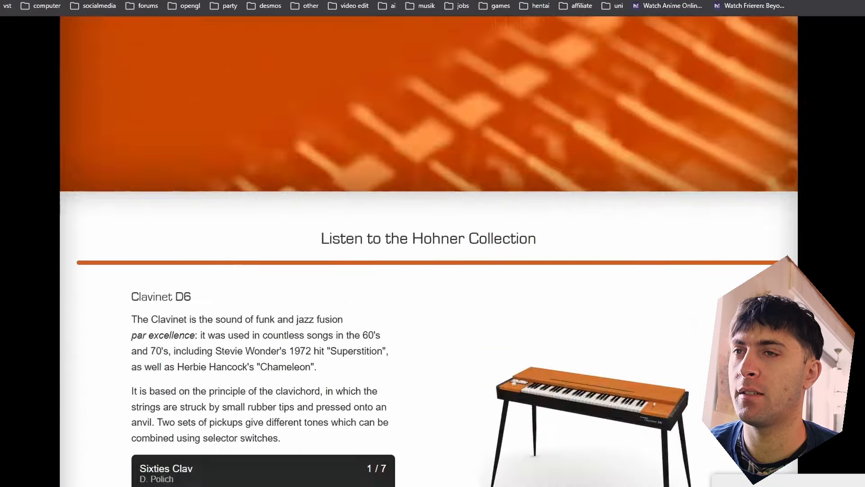
- Look through the Hohner Collection page and play the Clavinet D6 demo "Sixties Clav", pausing it after about 12 seconds
{"action": "scroll", "coordinate": [428, 253], "scroll_direction": "down", "scroll_amount": 10}
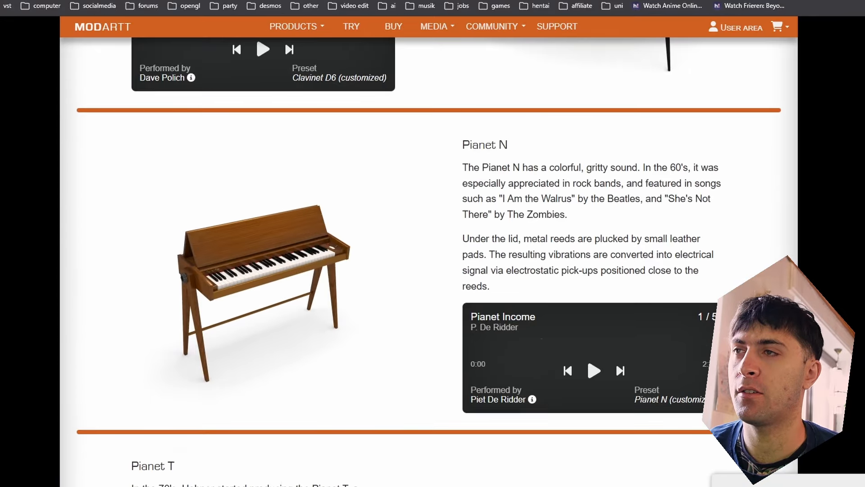
{"action": "scroll", "coordinate": [401, 145], "scroll_direction": "up", "scroll_amount": 15}
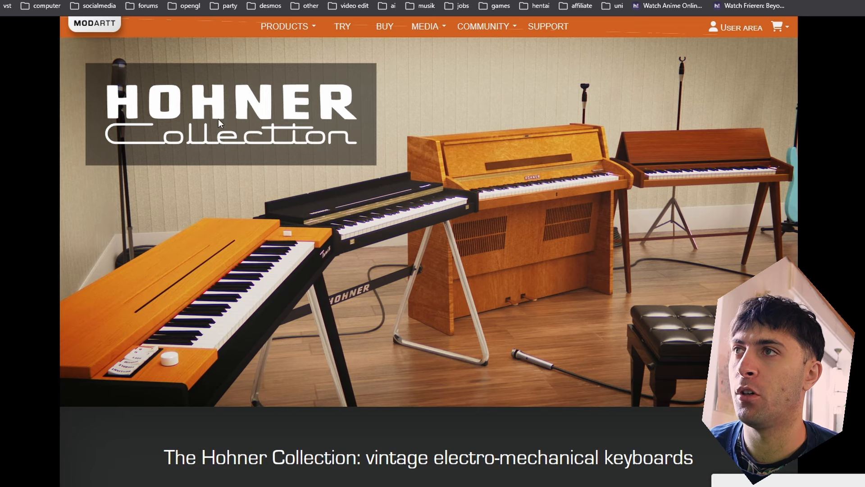
{"action": "scroll", "coordinate": [196, 119], "scroll_direction": "down", "scroll_amount": 10}
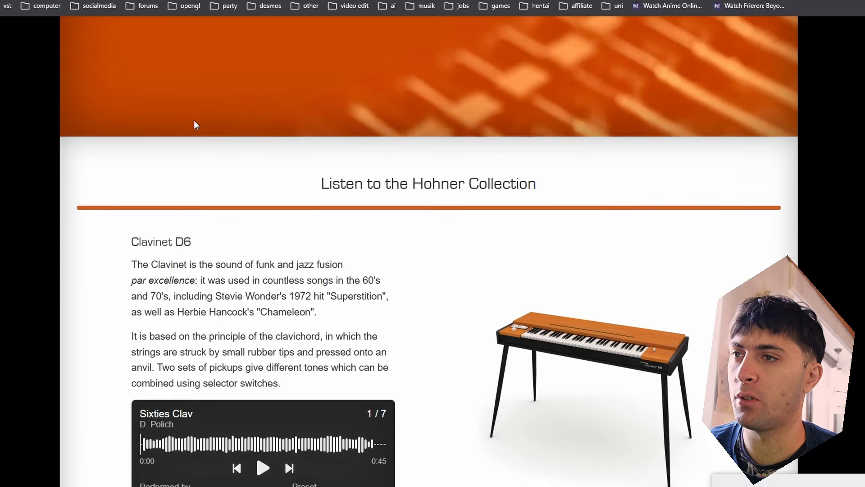
{"action": "scroll", "coordinate": [194, 121], "scroll_direction": "down", "scroll_amount": 4}
{"action": "left_click", "coordinate": [264, 257]}
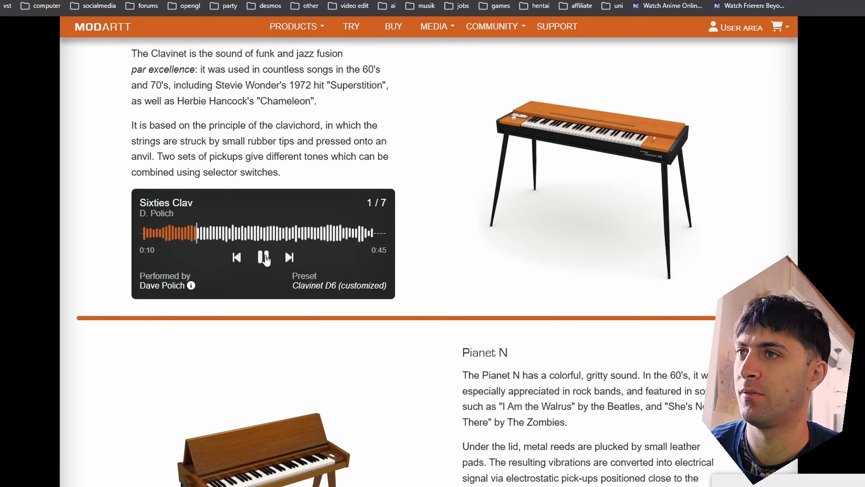
{"action": "left_click", "coordinate": [263, 259]}
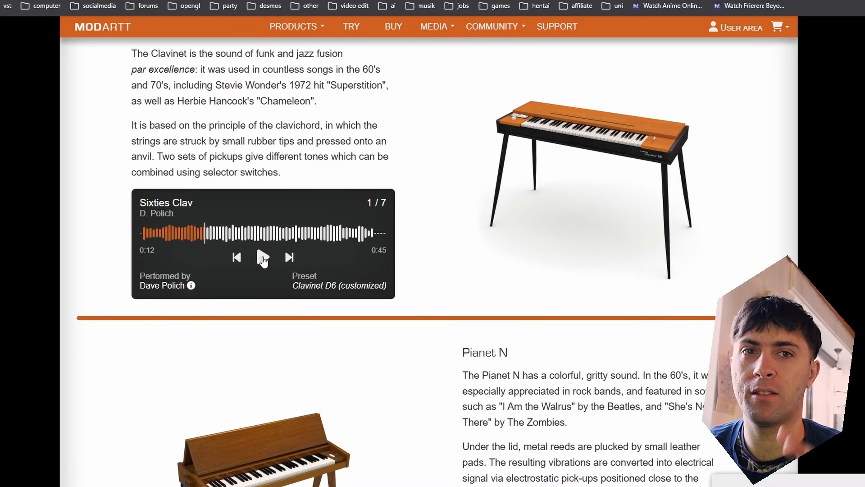
- Listen to part of the Pianet N demo "Pianet Income" and pause it
{"action": "scroll", "coordinate": [263, 261], "scroll_direction": "down", "scroll_amount": 9}
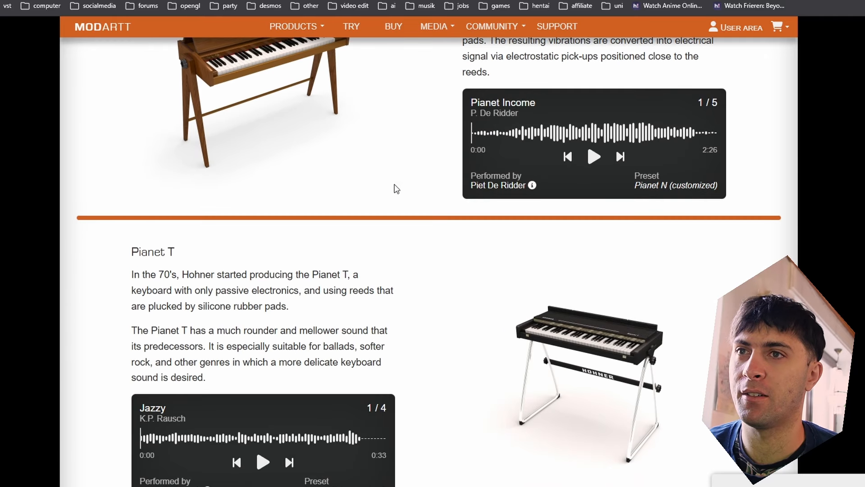
{"action": "left_click", "coordinate": [594, 158]}
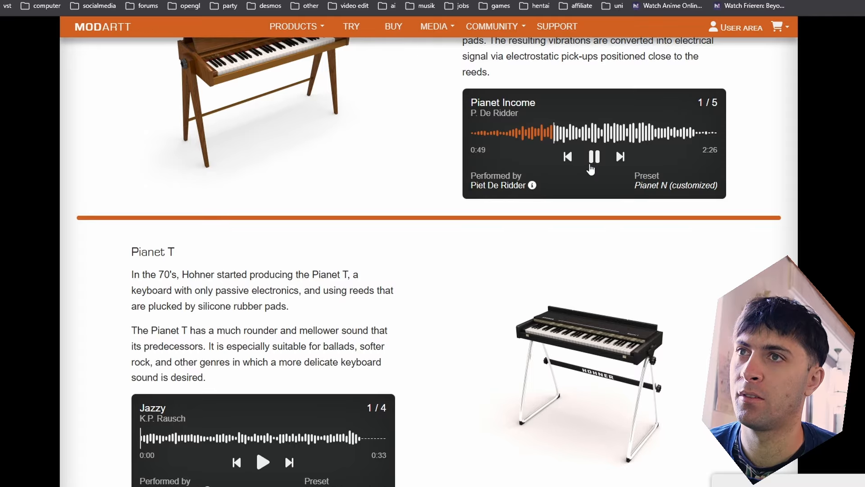
{"action": "left_click", "coordinate": [592, 162]}
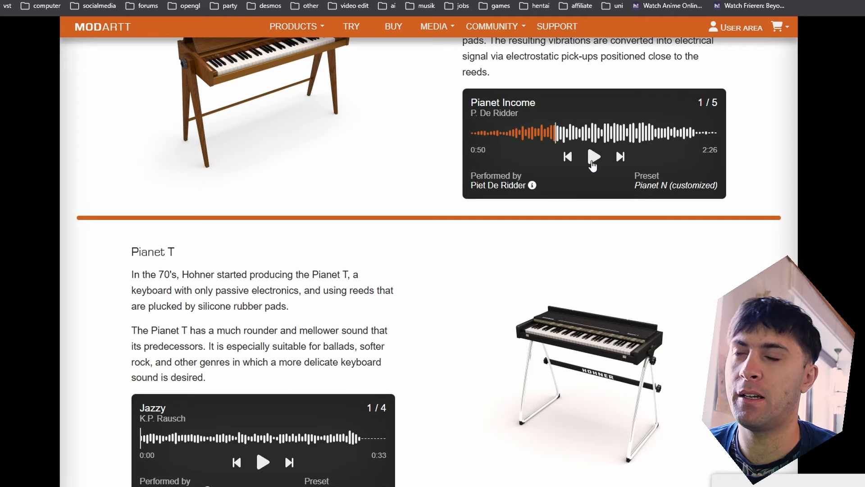
- Listen to the Pianet T demo "Jazzy" for about 11 seconds, pause it, and briefly highlight the instrument's heading
{"action": "scroll", "coordinate": [593, 166], "scroll_direction": "down", "scroll_amount": 3}
{"action": "left_click", "coordinate": [263, 307]}
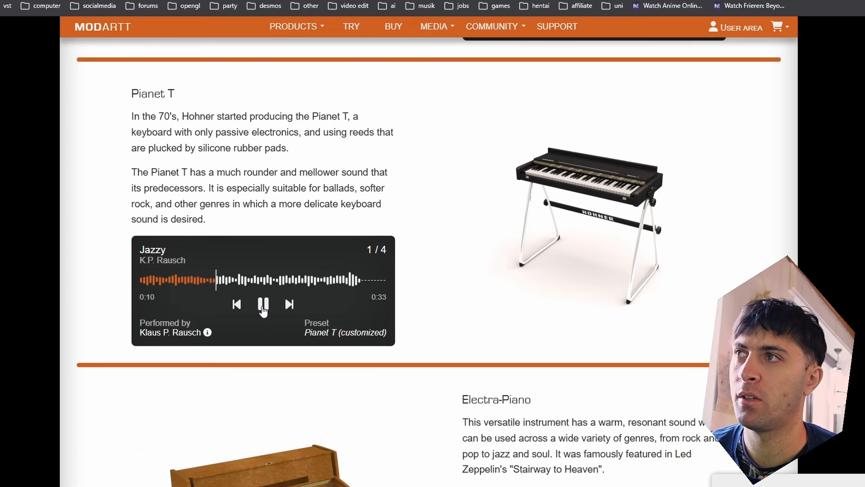
{"action": "left_click", "coordinate": [263, 305]}
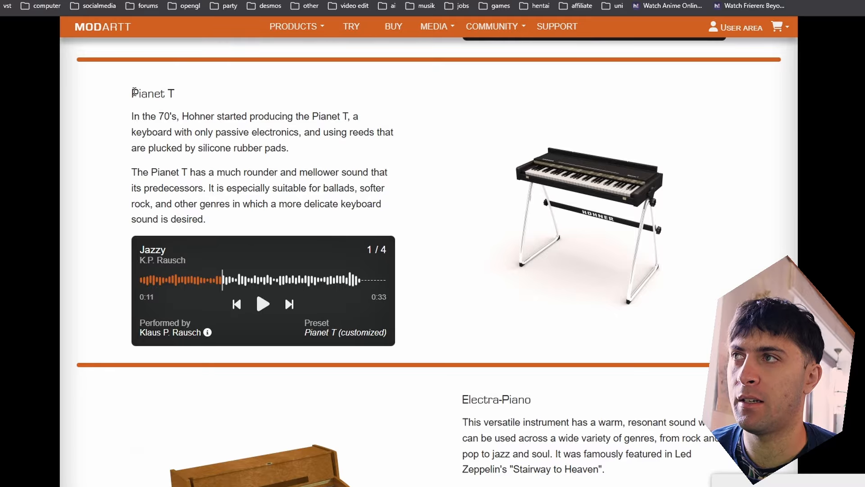
{"action": "left_click_drag", "start_coordinate": [133, 92], "coordinate": [193, 91]}
{"action": "left_click", "coordinate": [193, 91]}
- Look over the Karsten Collection page and play part of the New York Steinway Square Piano demo "Andante favori in F Major"
{"action": "scroll", "coordinate": [193, 93], "scroll_direction": "down", "scroll_amount": 5}
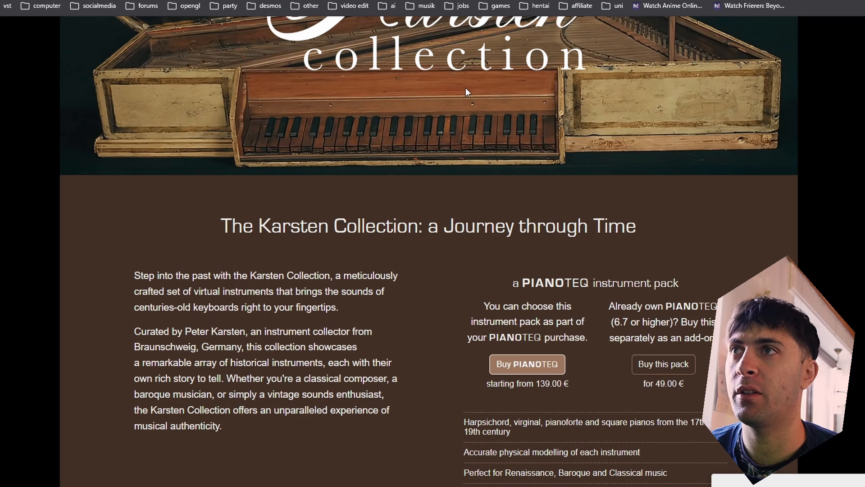
{"action": "scroll", "coordinate": [466, 88], "scroll_direction": "up", "scroll_amount": 5}
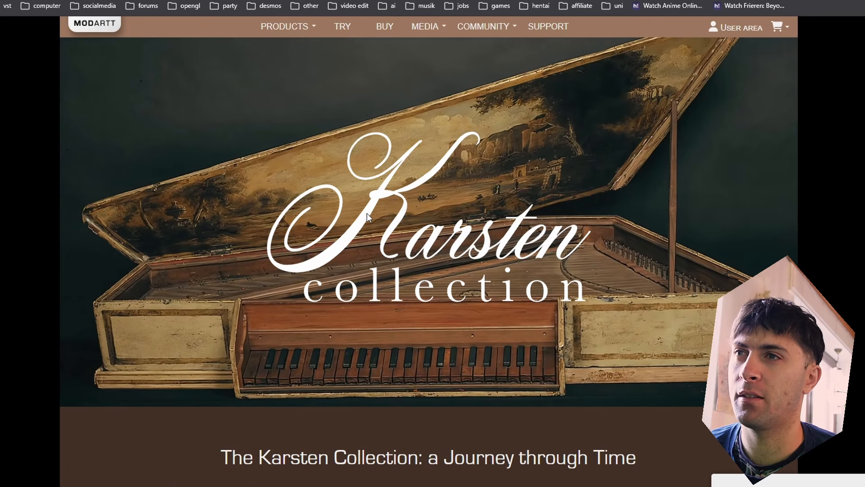
{"action": "scroll", "coordinate": [380, 286], "scroll_direction": "down", "scroll_amount": 15}
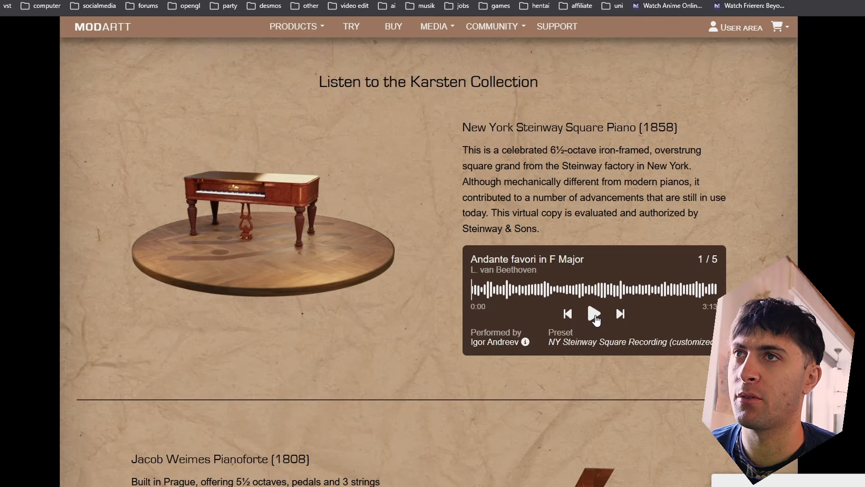
{"action": "left_click", "coordinate": [595, 314]}
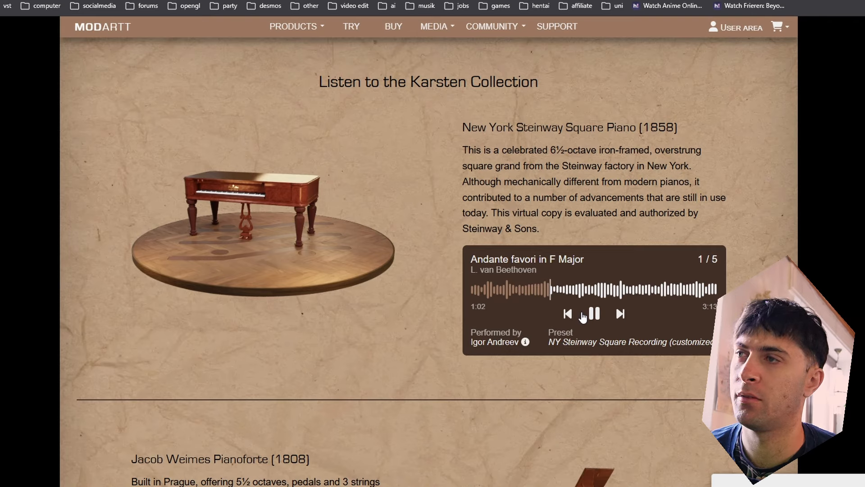
{"action": "left_click", "coordinate": [594, 315]}
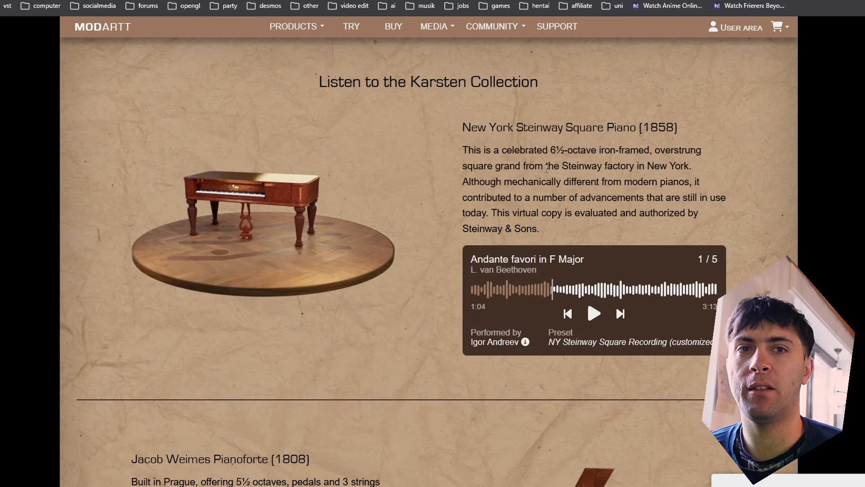
- Play about 12 seconds of the Giovanni Giusti Harpsichord demo "Sonata in D minor K. 1" and highlight the year and instrument type in its heading
{"action": "scroll", "coordinate": [521, 167], "scroll_direction": "down", "scroll_amount": 10}
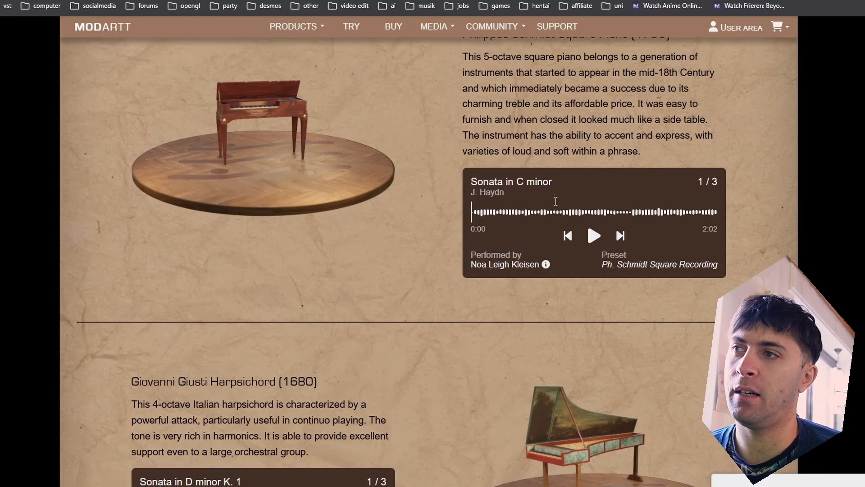
{"action": "scroll", "coordinate": [554, 206], "scroll_direction": "down", "scroll_amount": 1}
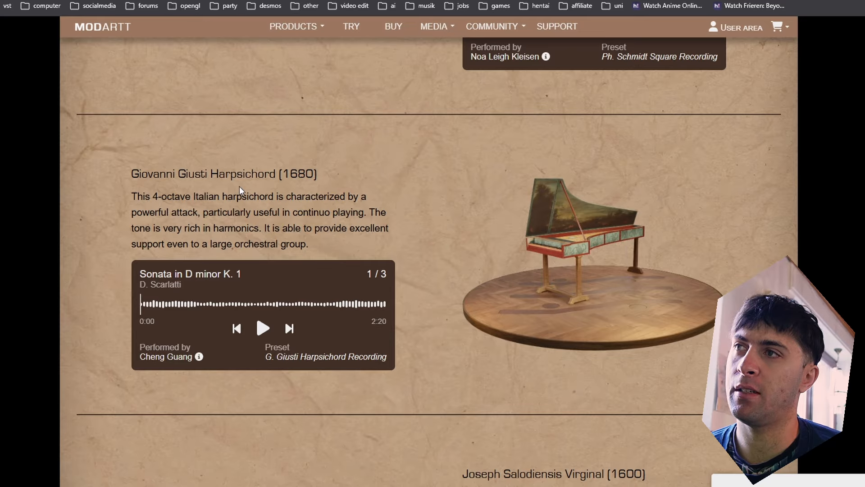
{"action": "left_click", "coordinate": [263, 328]}
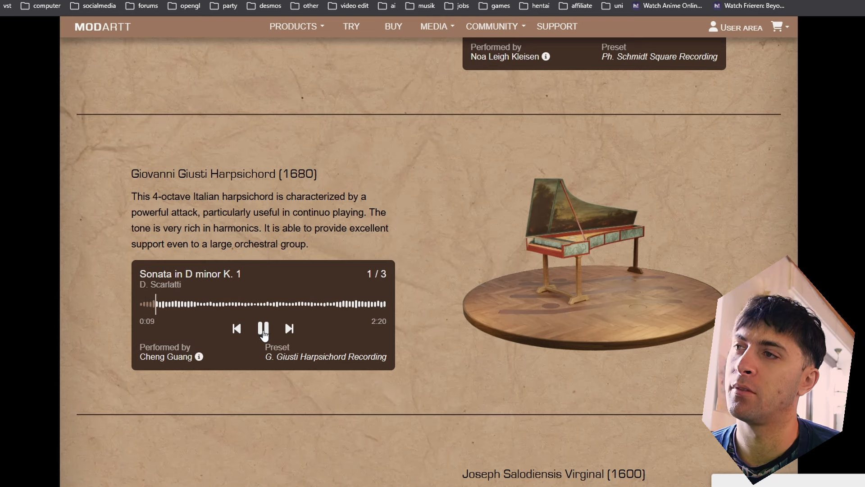
{"action": "left_click", "coordinate": [264, 334]}
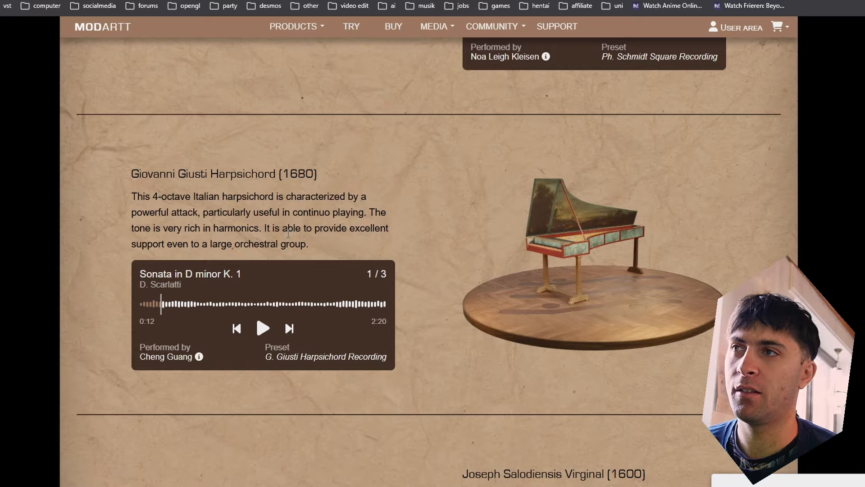
{"action": "left_click_drag", "start_coordinate": [283, 174], "coordinate": [314, 174]}
{"action": "left_click", "coordinate": [314, 174]}
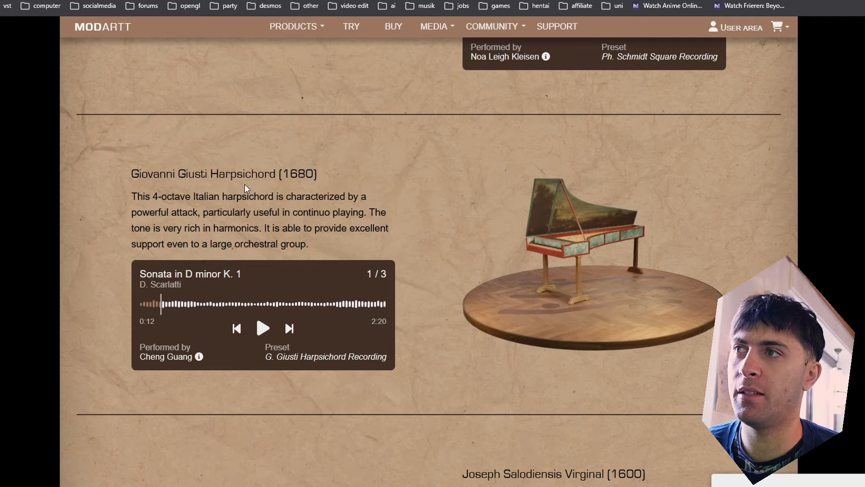
{"action": "left_click_drag", "start_coordinate": [213, 176], "coordinate": [275, 175]}
{"action": "left_click", "coordinate": [342, 180]}
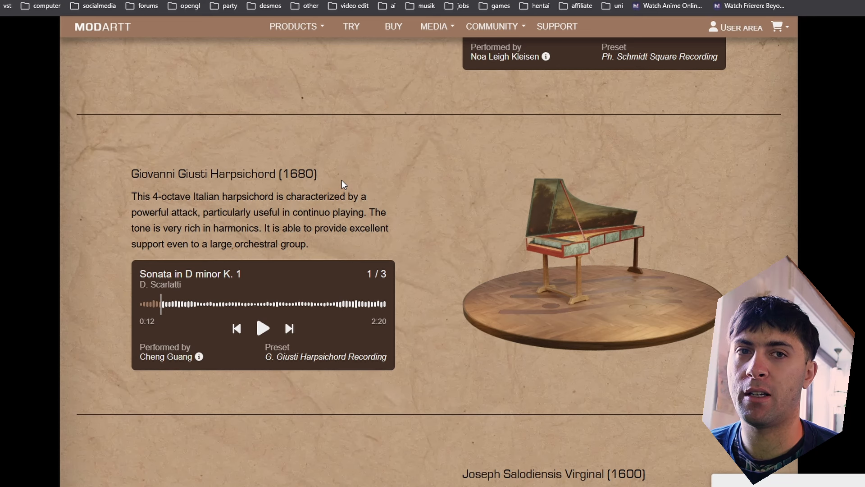
- Listen to about 11 seconds of the Joseph Salodiensis Virginal demo "Gavotte" and pause it
{"action": "scroll", "coordinate": [342, 180], "scroll_direction": "down", "scroll_amount": 7}
{"action": "left_click", "coordinate": [593, 344]}
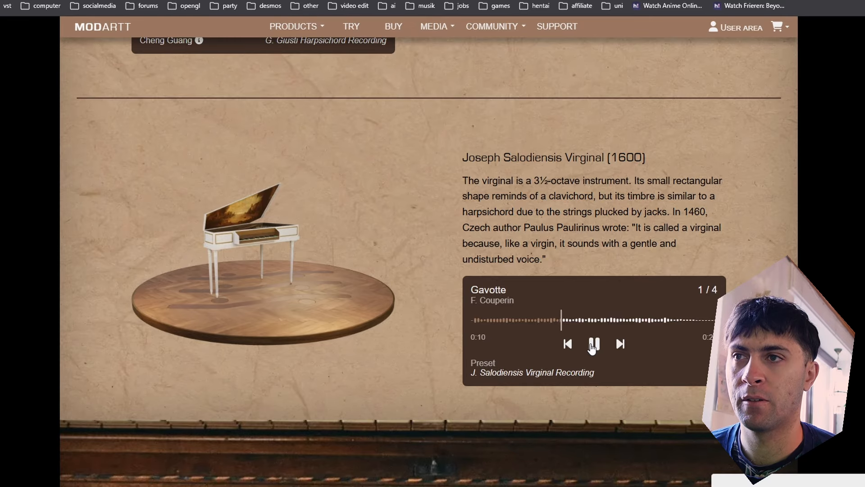
{"action": "left_click", "coordinate": [593, 345]}
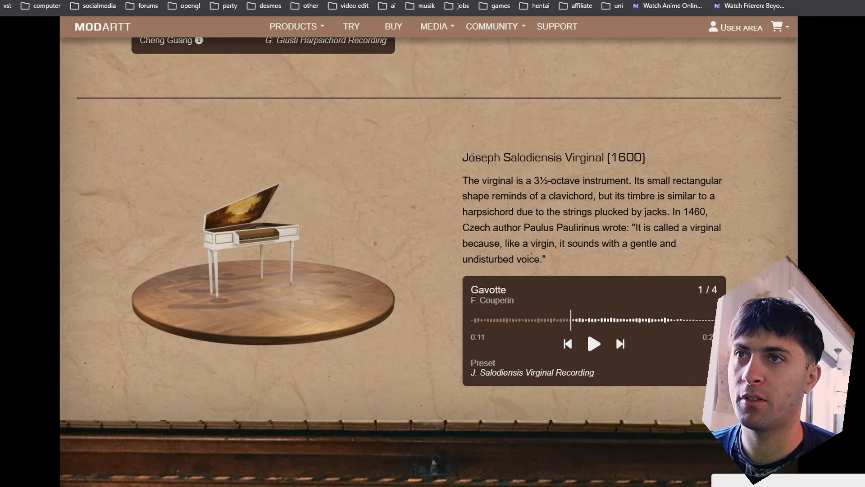
{"action": "scroll", "coordinate": [404, 171], "scroll_direction": "down", "scroll_amount": 3}
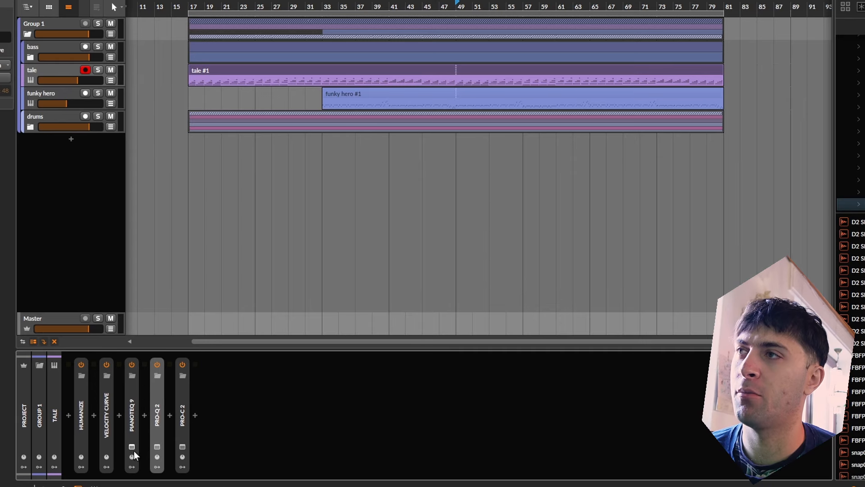
- Switch to Bitwig Studio, open Pianoteq 9 on the tale track, and open its extended tuning settings
{"action": "left_click", "coordinate": [132, 447]}
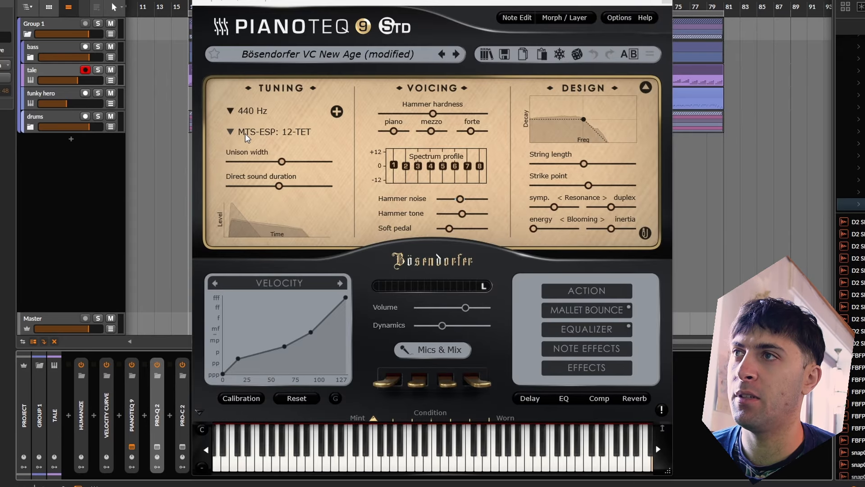
{"action": "left_click", "coordinate": [336, 112]}
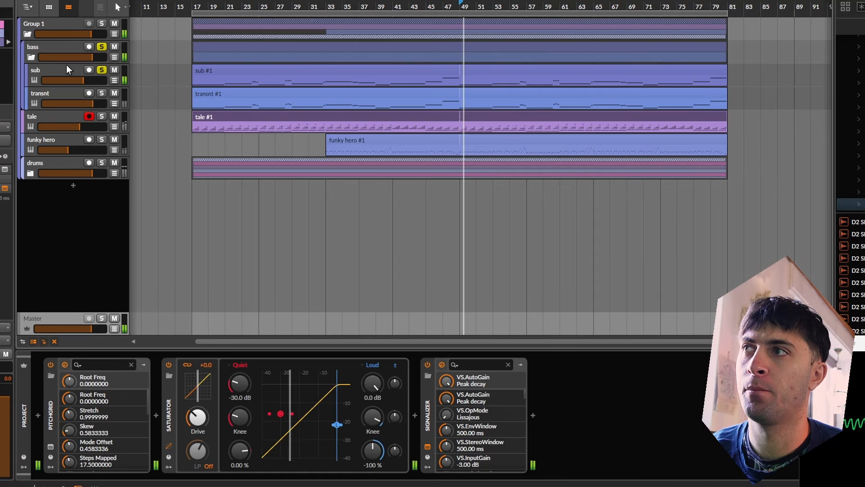
- In the sub track's Serum 2, audition envelope 1 with a 0.0 ms attack, raise the attack again, and close the synth
{"action": "left_click", "coordinate": [58, 74]}
{"action": "left_click", "coordinate": [122, 447]}
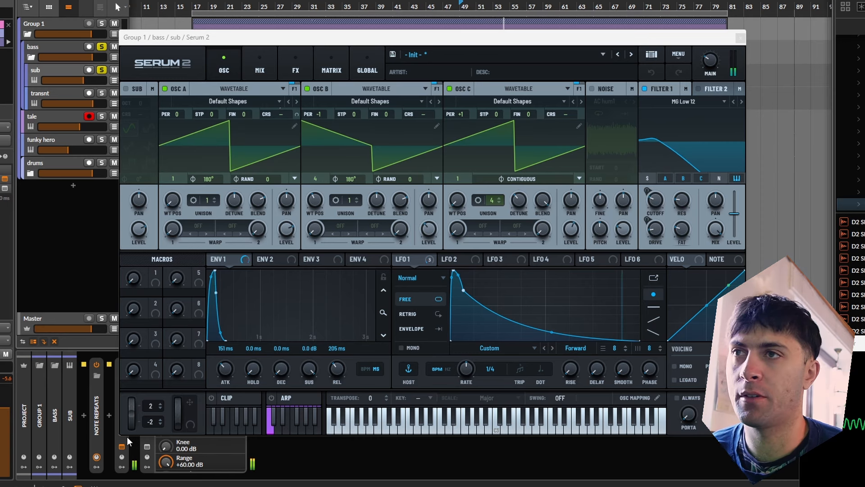
{"action": "left_click", "coordinate": [384, 277]}
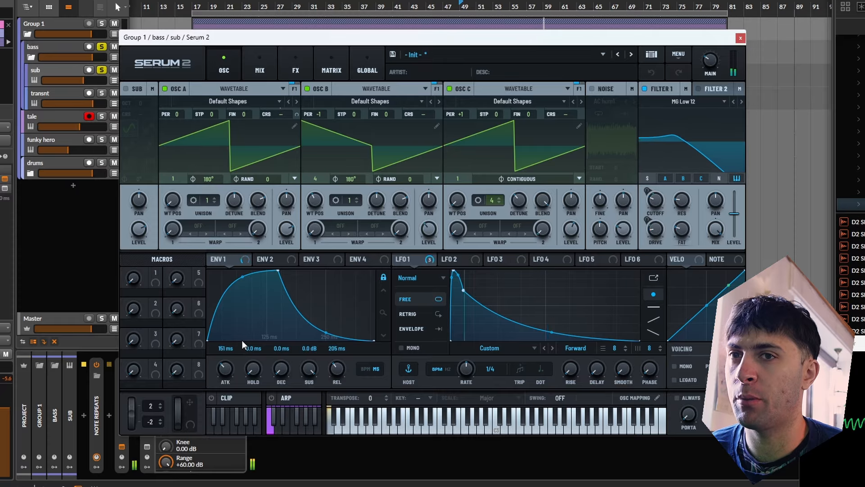
{"action": "left_click_drag", "start_coordinate": [225, 369], "coordinate": [219, 403]}
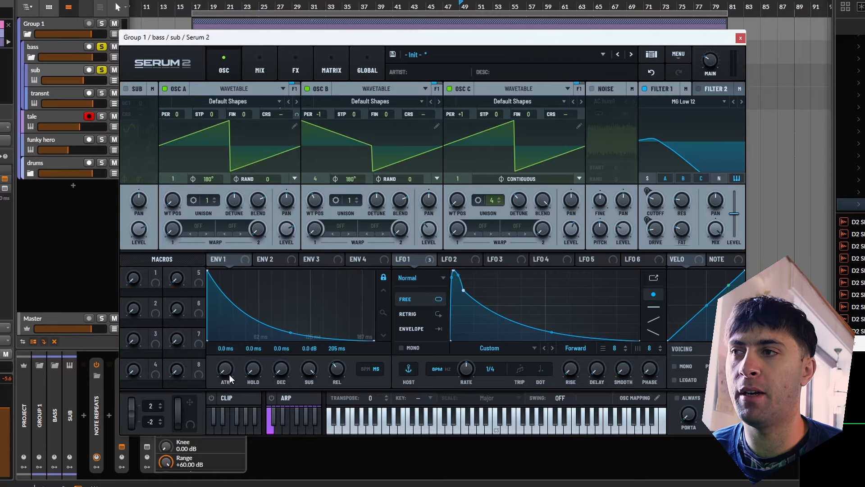
{"action": "key", "text": "space"}
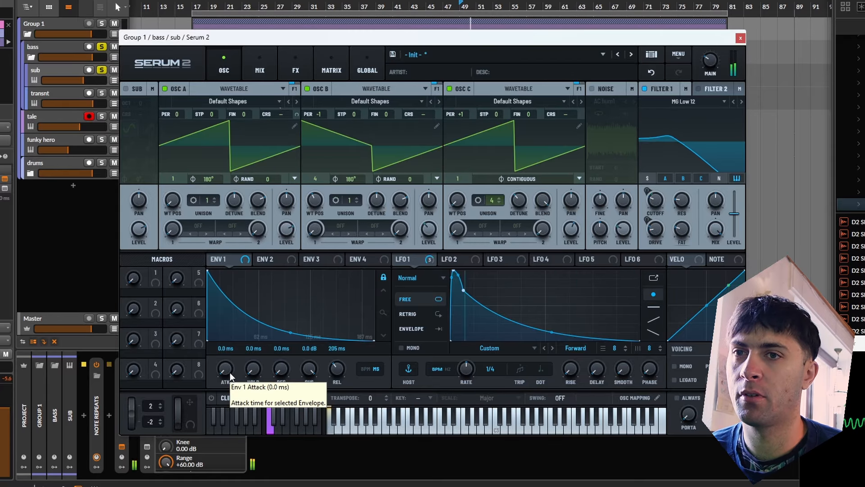
{"action": "left_click_drag", "start_coordinate": [229, 373], "coordinate": [252, 288]}
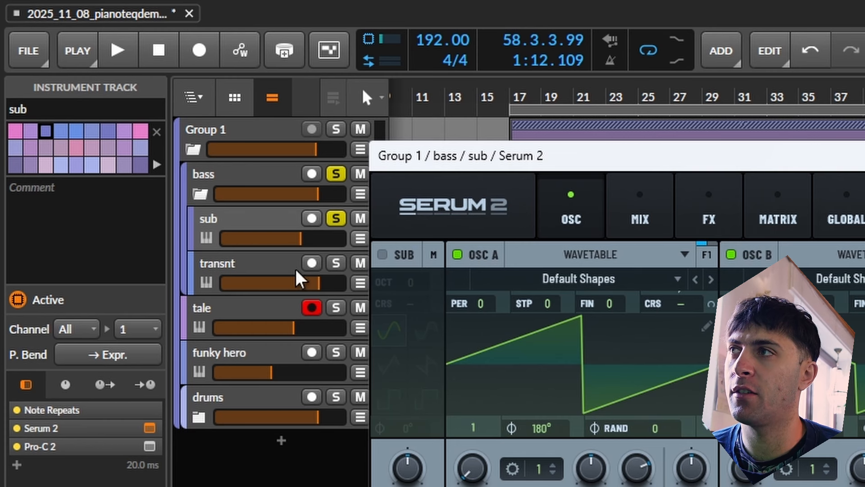
{"action": "left_click", "coordinate": [864, 155]}
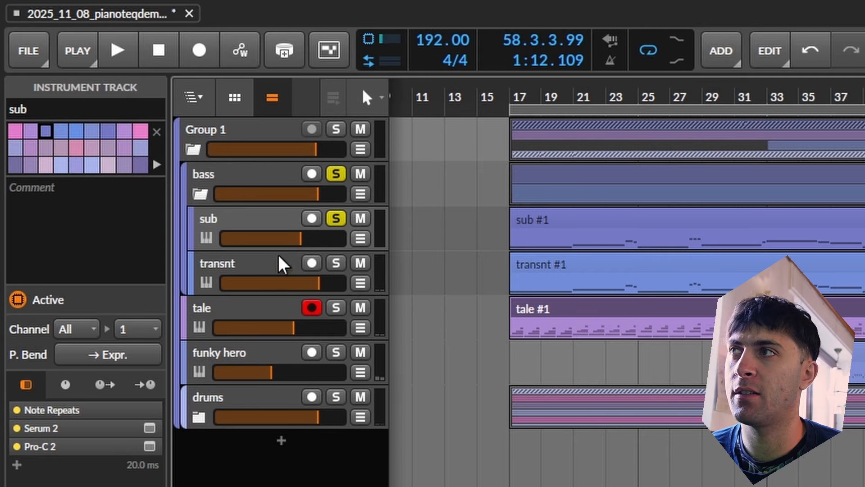
- Solo the transnt track alongside sub, play both bass layers together, and clear the two track solos
{"action": "left_click", "coordinate": [336, 262]}
{"action": "key", "text": "space"}
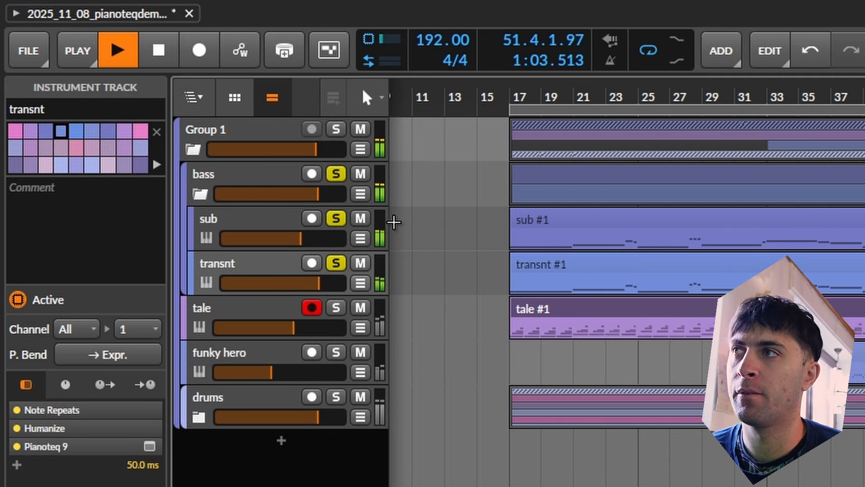
{"action": "left_click", "coordinate": [336, 218]}
{"action": "left_click", "coordinate": [335, 263]}
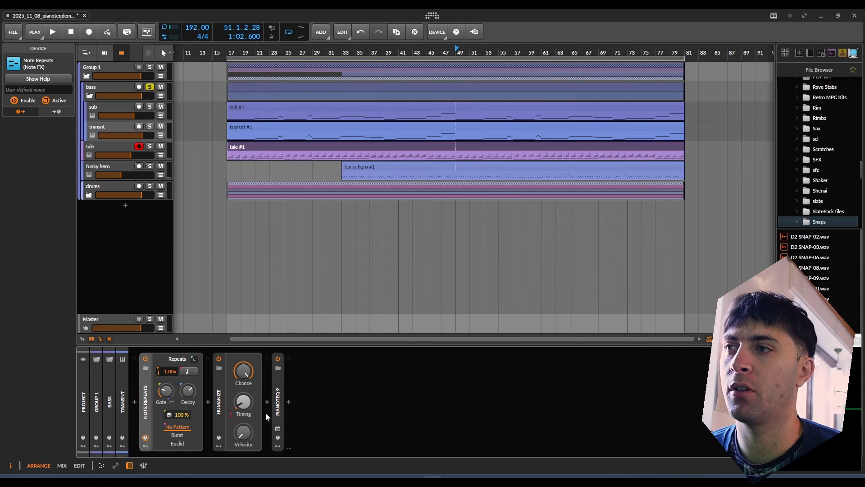
- Select Pianoteq 9 in the transnt chain, enlarge the sub and transnt tracks, and show the sub track's devices
{"action": "left_click", "coordinate": [277, 406]}
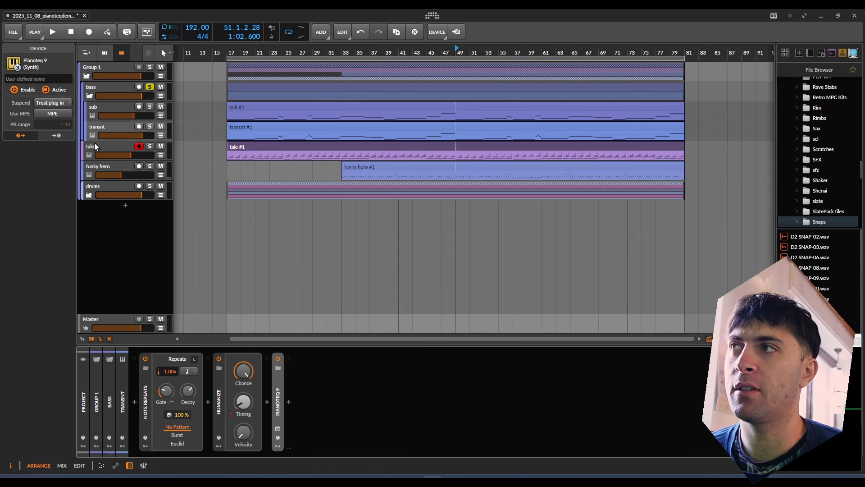
{"action": "left_click", "coordinate": [106, 124]}
{"action": "left_click_drag", "start_coordinate": [107, 120], "coordinate": [100, 138]}
{"action": "double_click", "coordinate": [105, 127]}
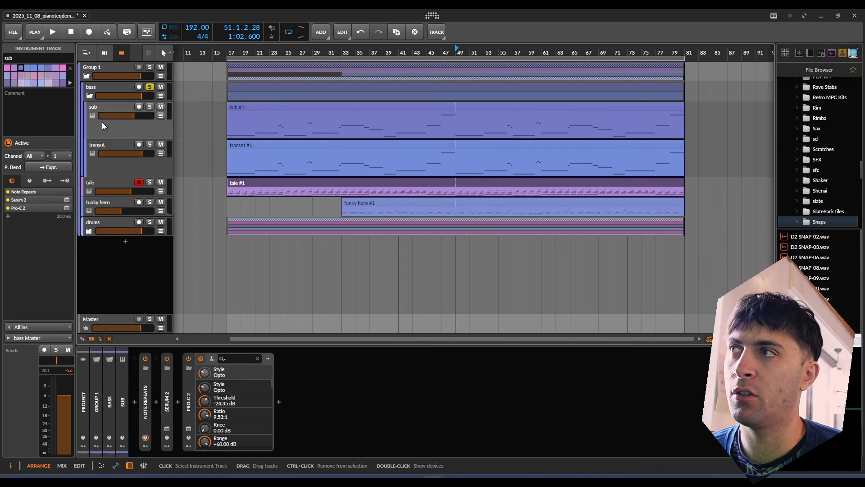
- Insert an Instrument Layer after Note Repeats on the sub track, with Serum 2 as its first layer
{"action": "left_click", "coordinate": [157, 402]}
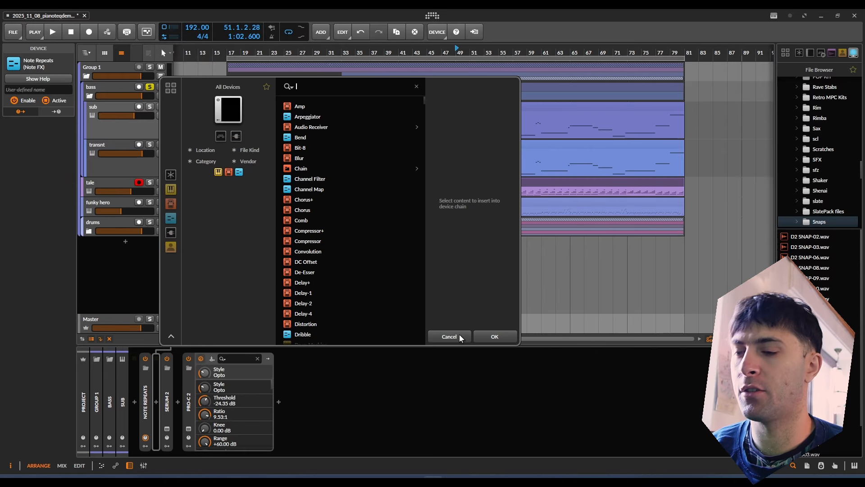
{"action": "type", "text": "instru"}
{"action": "key", "text": "Return"}
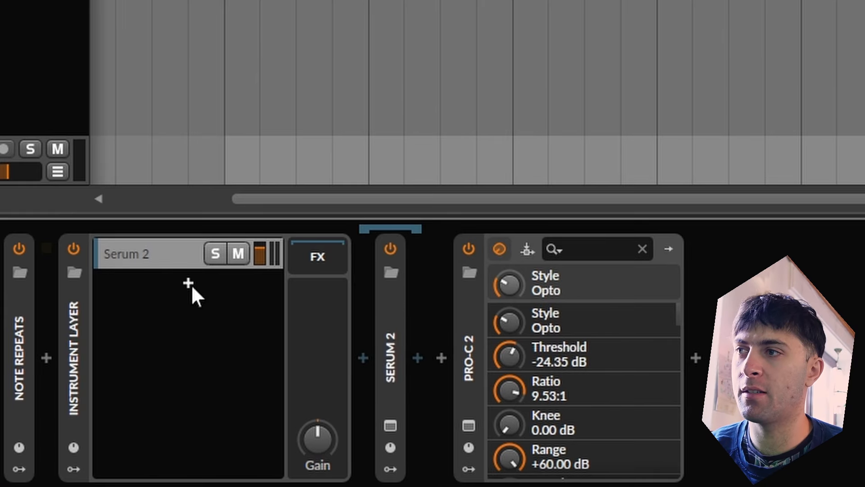
- Add Pianoteq 9 as a second layer beside Serum 2, preceded by a Note Transpose set to +2 octaves
{"action": "left_click", "coordinate": [191, 284]}
{"action": "type", "text": "piano"}
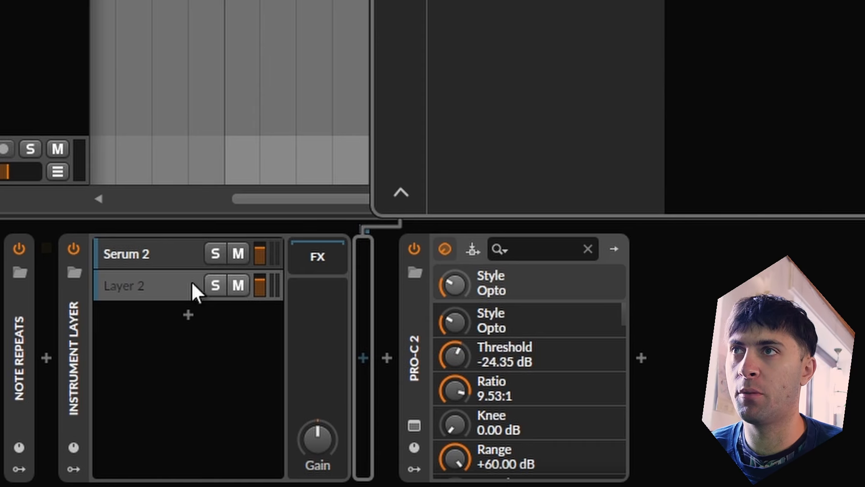
{"action": "key", "text": "Return"}
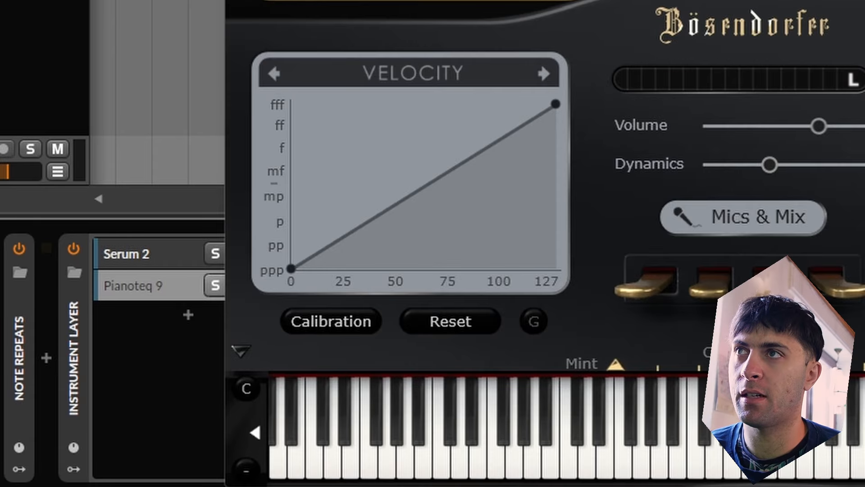
{"action": "left_click_drag", "start_coordinate": [451, 1], "coordinate": [816, 0]}
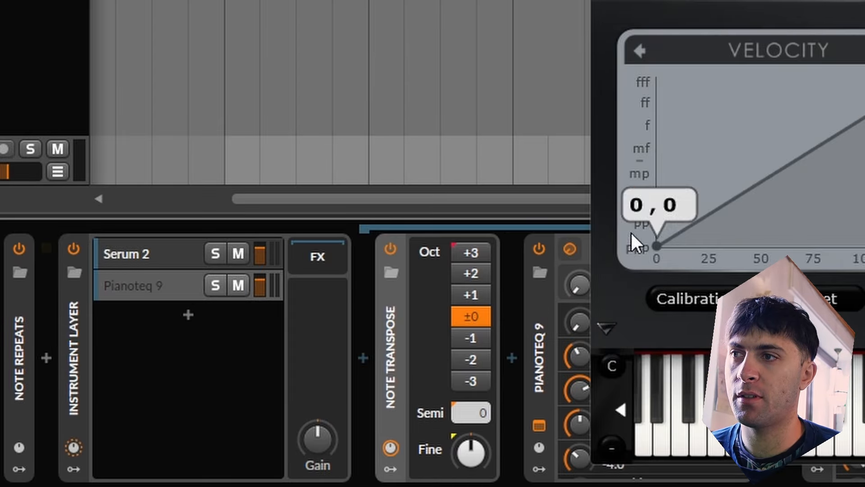
{"action": "left_click", "coordinate": [471, 273]}
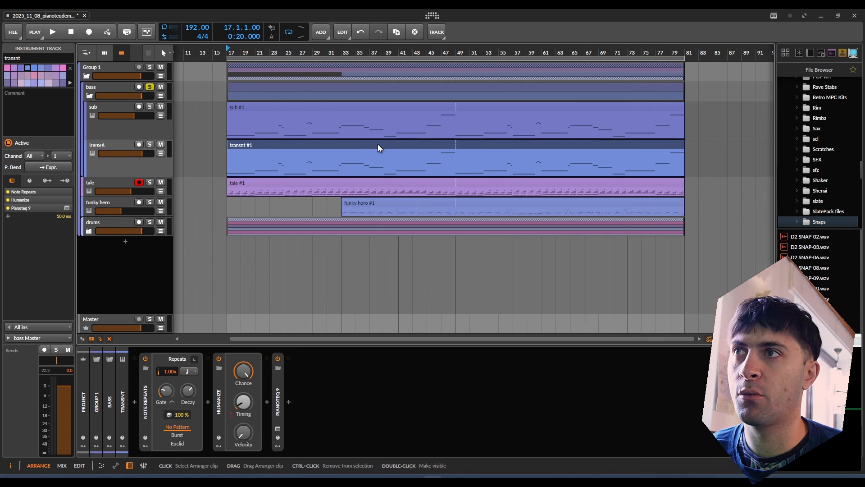
- Open the transnt clip in the note editor and examine its notes
{"action": "left_click", "coordinate": [257, 120]}
{"action": "left_click", "coordinate": [254, 146]}
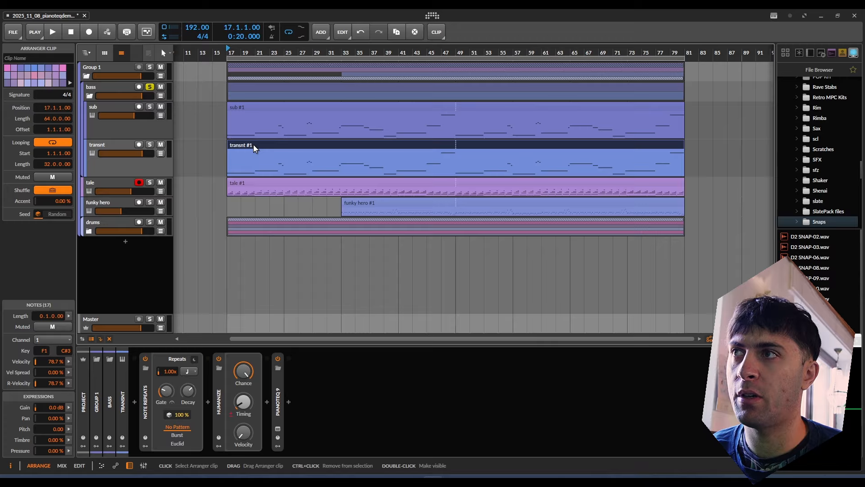
{"action": "double_click", "coordinate": [283, 147]}
{"action": "left_click_drag", "start_coordinate": [461, 376], "coordinate": [572, 463]}
{"action": "left_click", "coordinate": [270, 100]}
{"action": "left_click", "coordinate": [267, 108]}
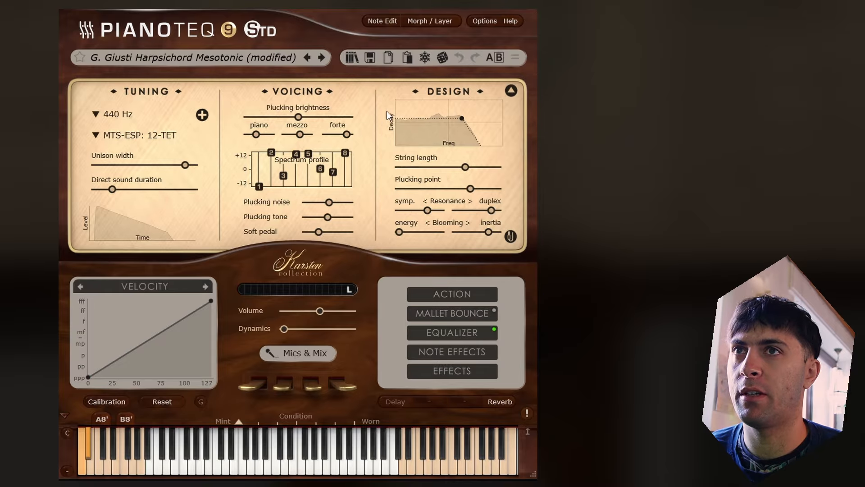
- Randomize the parameters of the G. Giusti Harpsichord Mesotonic preset several times to get a new sound variation
{"action": "left_click", "coordinate": [441, 60]}
{"action": "left_click", "coordinate": [440, 59]}
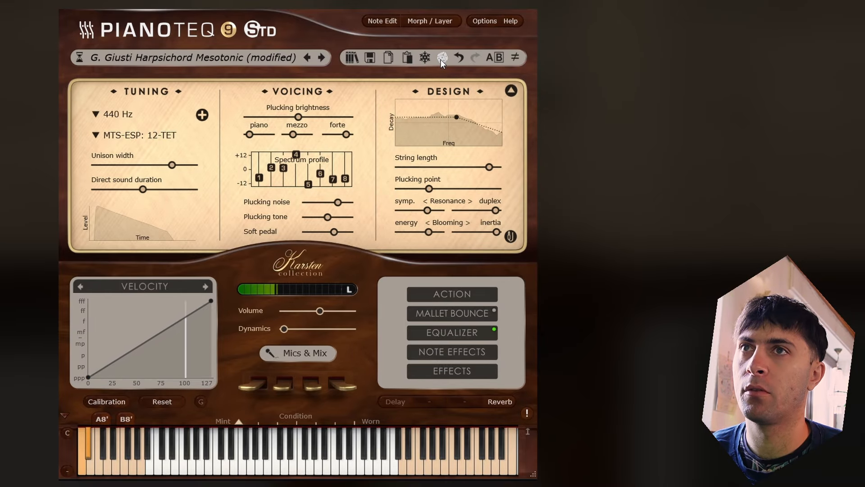
{"action": "left_click", "coordinate": [440, 59]}
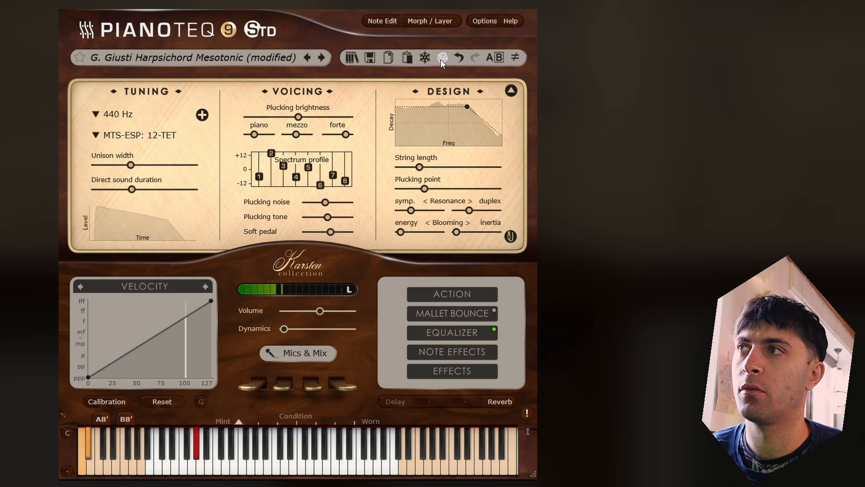
{"action": "left_click", "coordinate": [440, 58]}
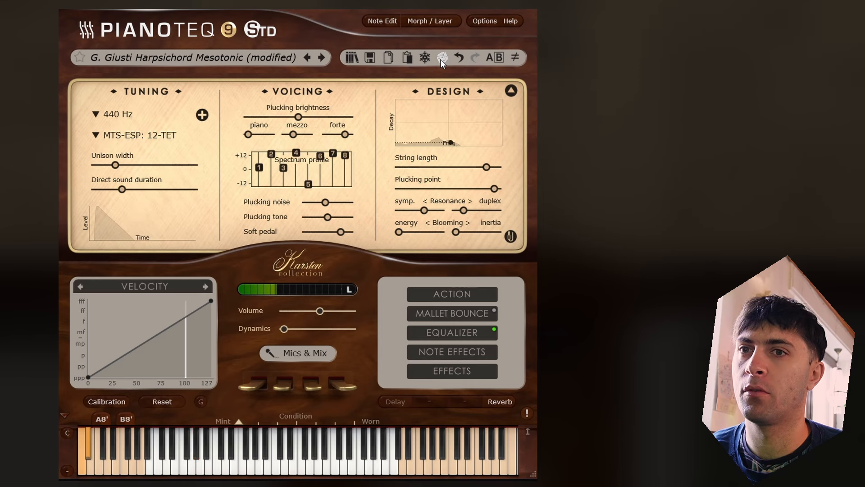
{"action": "left_click", "coordinate": [440, 59]}
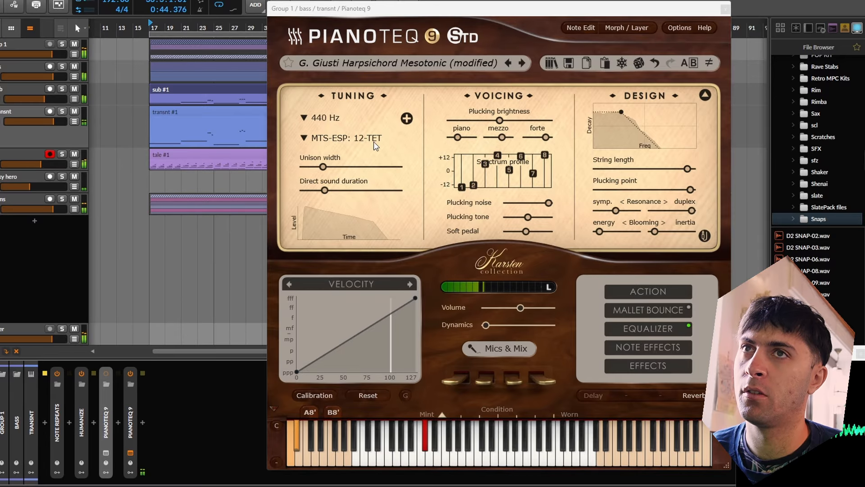
- Put the two Pianoteq 9 instances of the transnt track in an Instrument Layer as parallel layers and play them together
{"action": "left_click", "coordinate": [726, 9]}
{"action": "key", "text": "space"}
{"action": "left_click", "coordinate": [117, 423]}
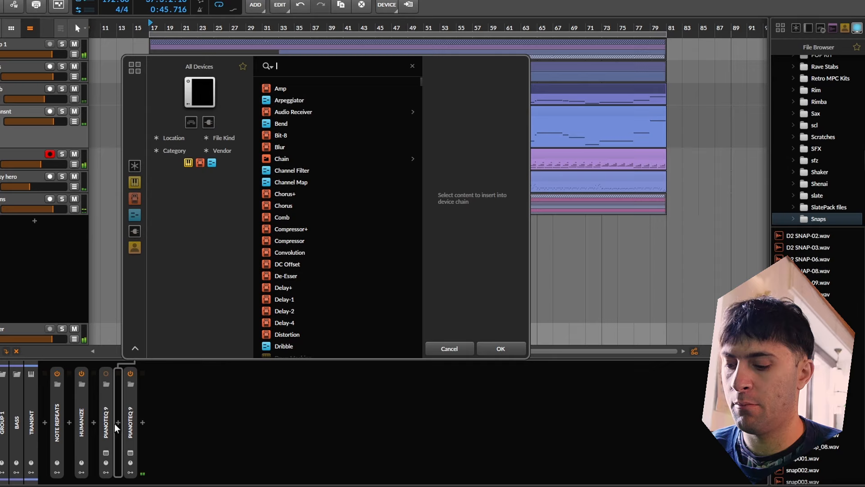
{"action": "type", "text": "instru"}
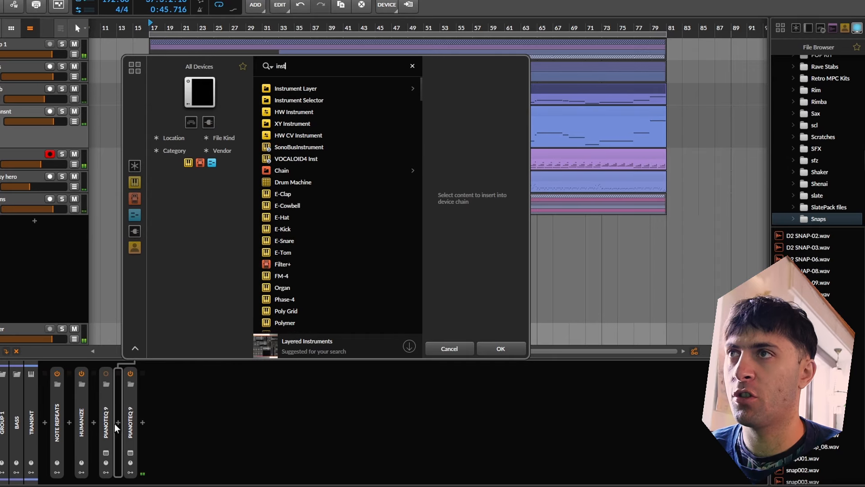
{"action": "key", "text": "Down"}
{"action": "key", "text": "Return"}
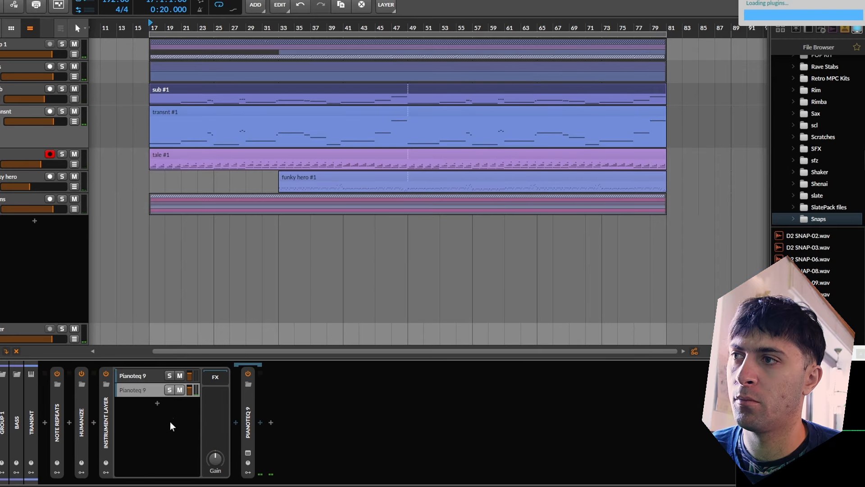
{"action": "key", "text": "space"}
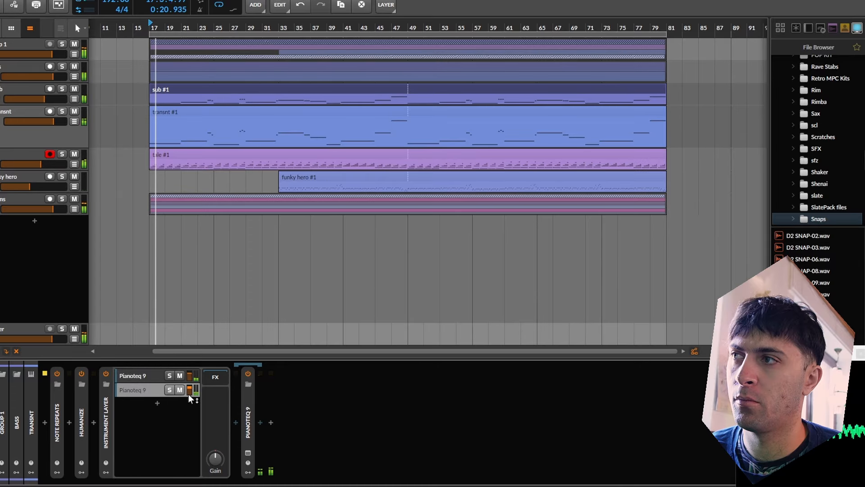
{"action": "mouse_move", "coordinate": [190, 376]}
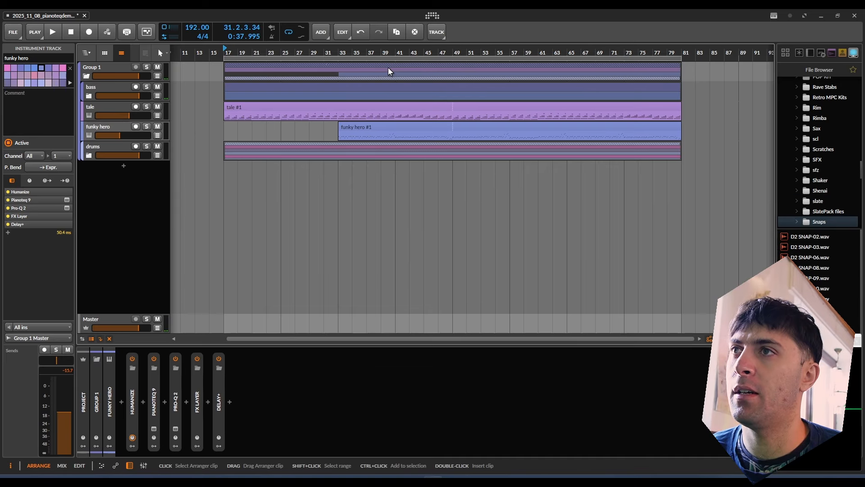
- Play from bar 33 and show the funky hero track's automation for the Delay+ Mix and the FX Layer Wet Gain
{"action": "left_click", "coordinate": [335, 131]}
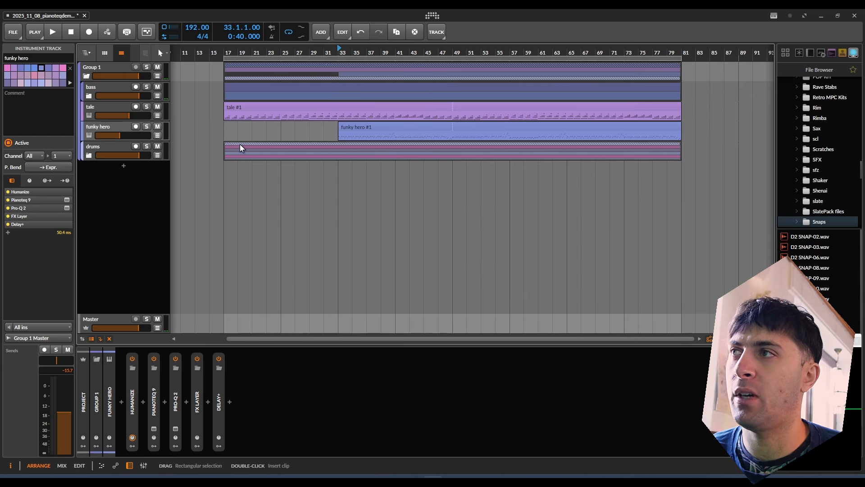
{"action": "key", "text": "space"}
{"action": "left_click", "coordinate": [157, 135]}
{"action": "left_click", "coordinate": [145, 145]}
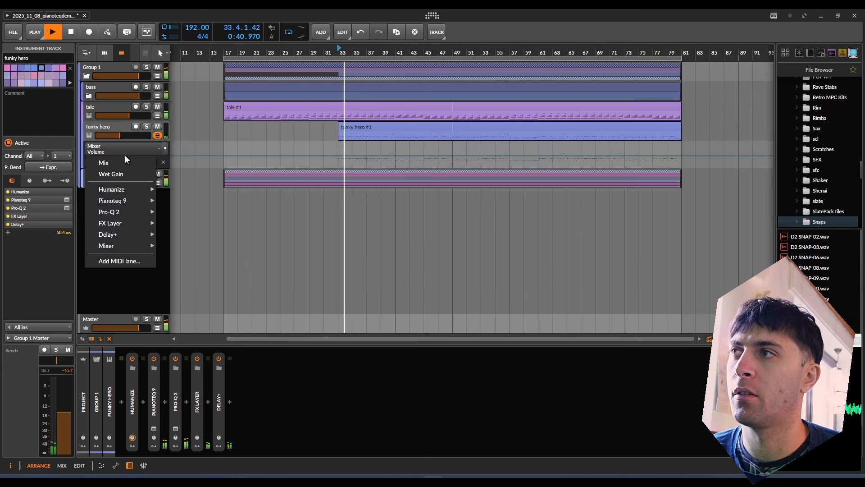
{"action": "left_click", "coordinate": [116, 240]}
{"action": "left_click", "coordinate": [154, 162]}
{"action": "left_click", "coordinate": [125, 149]}
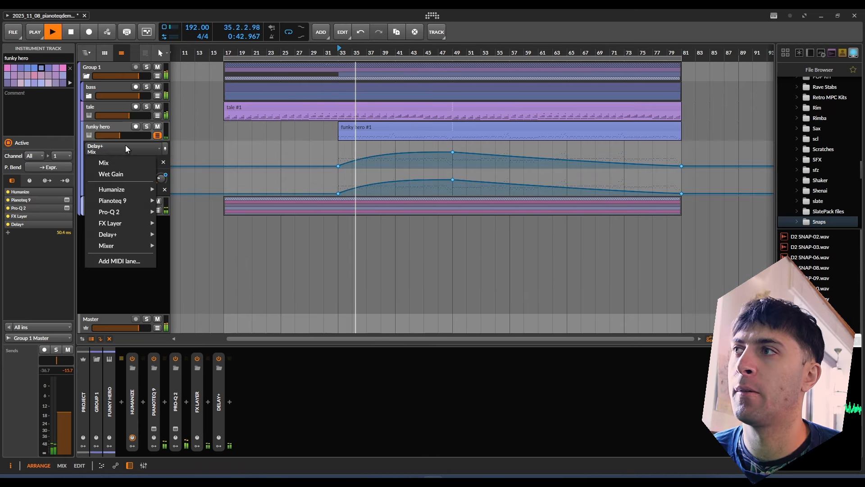
{"action": "left_click", "coordinate": [120, 169]}
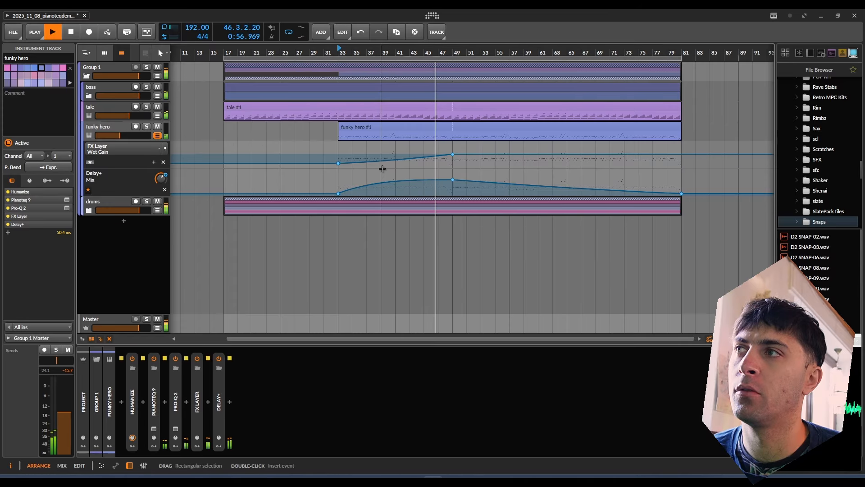
- Raise the funky hero track's volume to -11.9 dB and solo the track
{"action": "left_click_drag", "start_coordinate": [120, 135], "coordinate": [123, 135]}
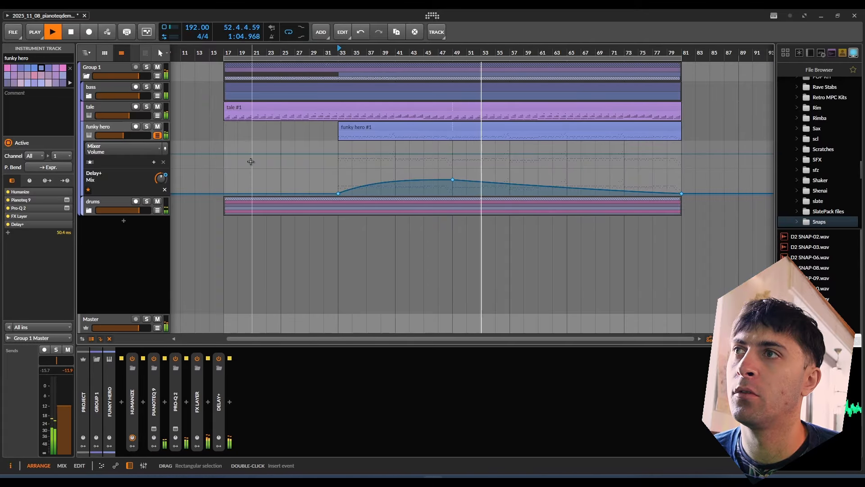
{"action": "left_click", "coordinate": [145, 129]}
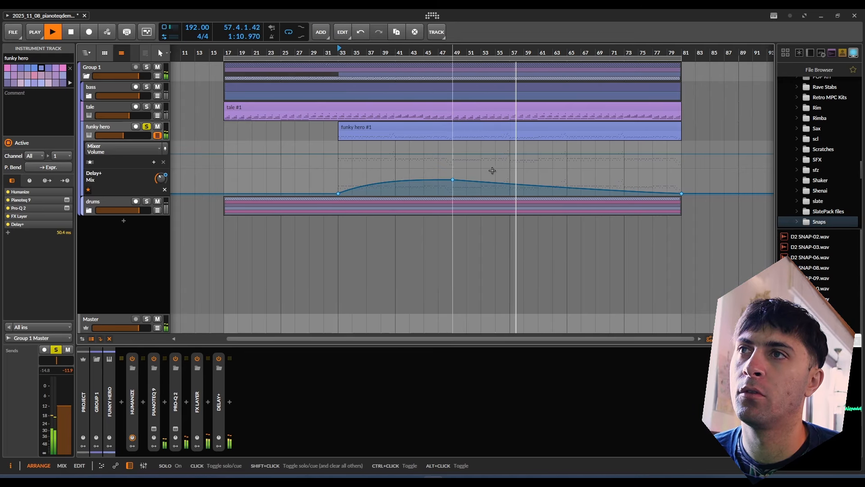
- Open the funky hero clip in the note editor and examine its note pattern around bars 15 to 18
{"action": "double_click", "coordinate": [496, 131]}
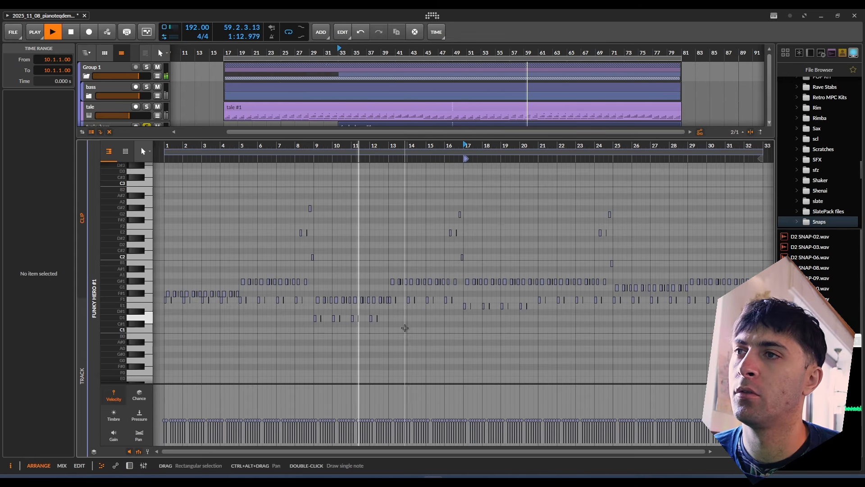
{"action": "scroll", "coordinate": [393, 303], "scroll_direction": "up", "scroll_amount": 6}
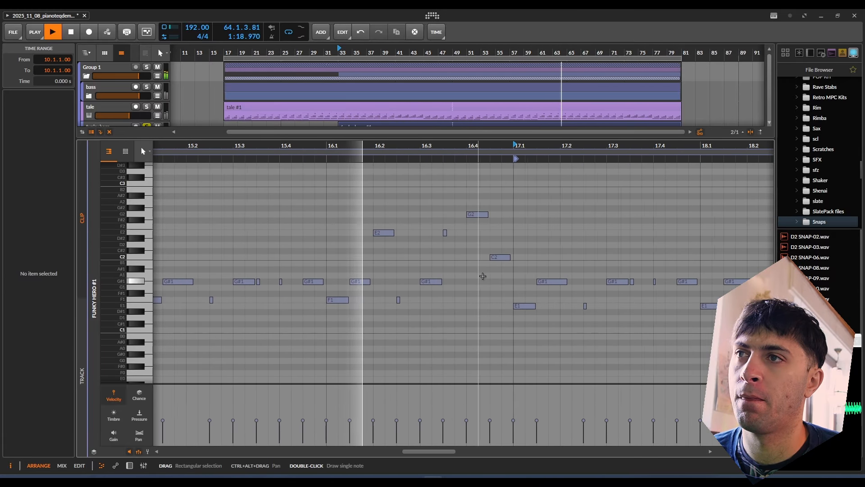
{"action": "key", "text": "space"}
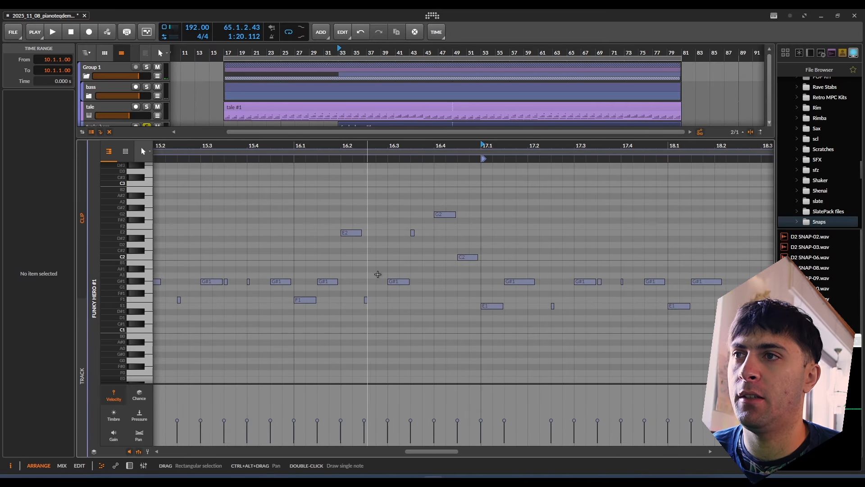
{"action": "scroll", "coordinate": [474, 253], "scroll_direction": "down", "scroll_amount": 4}
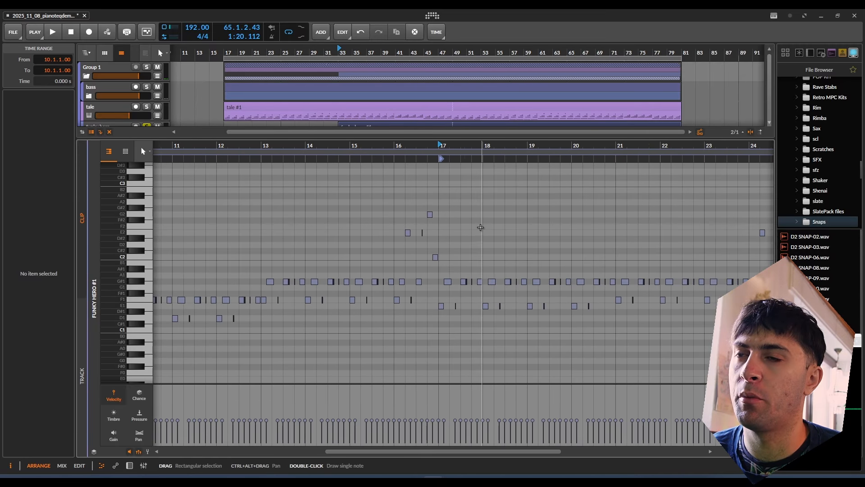
{"action": "scroll", "coordinate": [462, 242], "scroll_direction": "down", "scroll_amount": 5}
- Collapse Humanize in the funky hero device chain, expand the FX Layer and open the Fuzzploid plugin on its second layer
{"action": "key", "text": "d"}
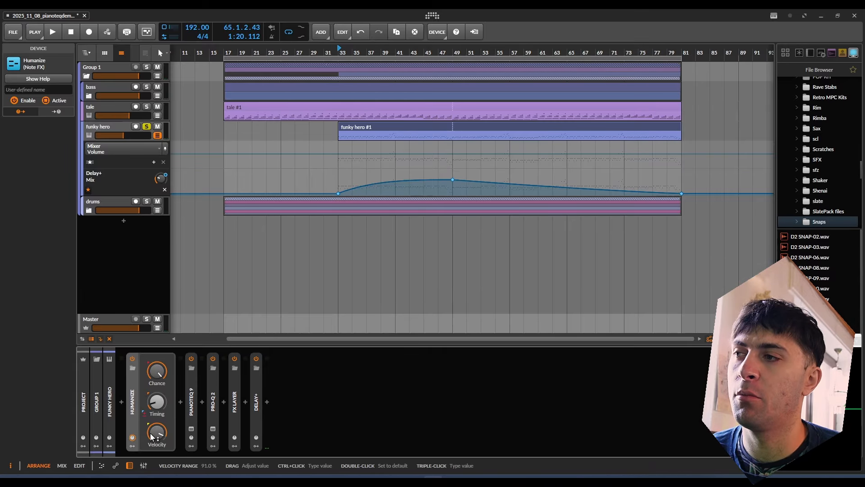
{"action": "double_click", "coordinate": [133, 407]}
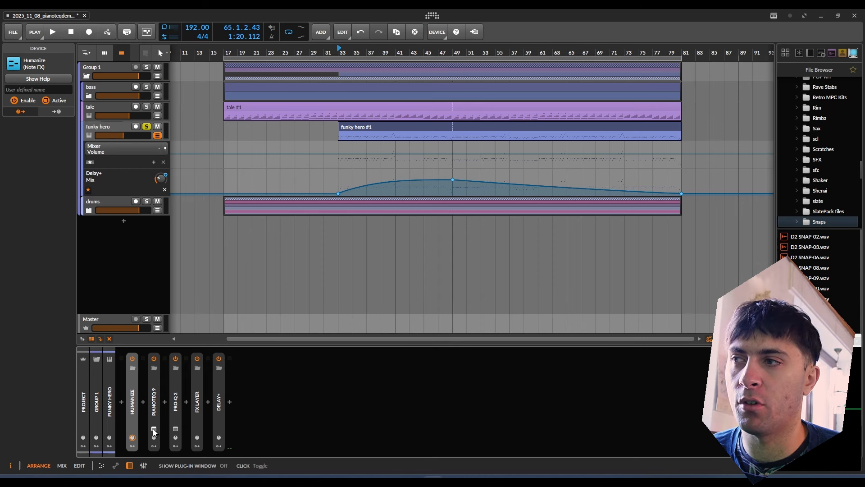
{"action": "double_click", "coordinate": [197, 403]}
{"action": "left_click", "coordinate": [225, 373]}
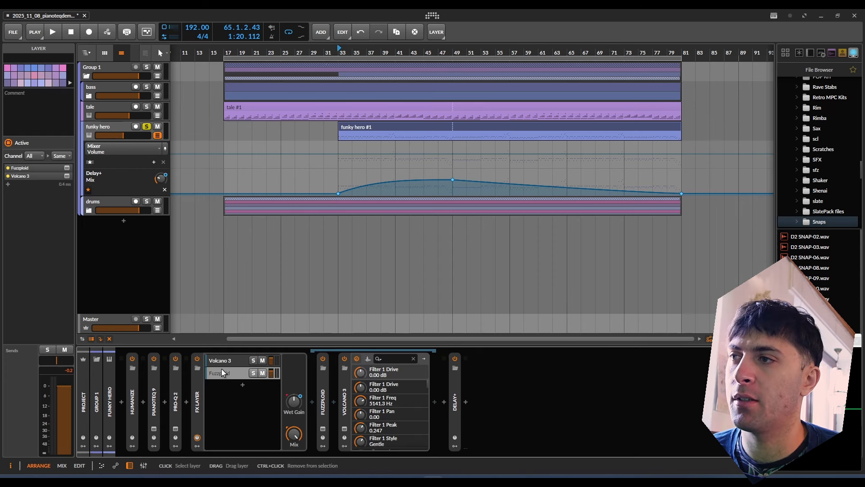
{"action": "left_click", "coordinate": [323, 429]}
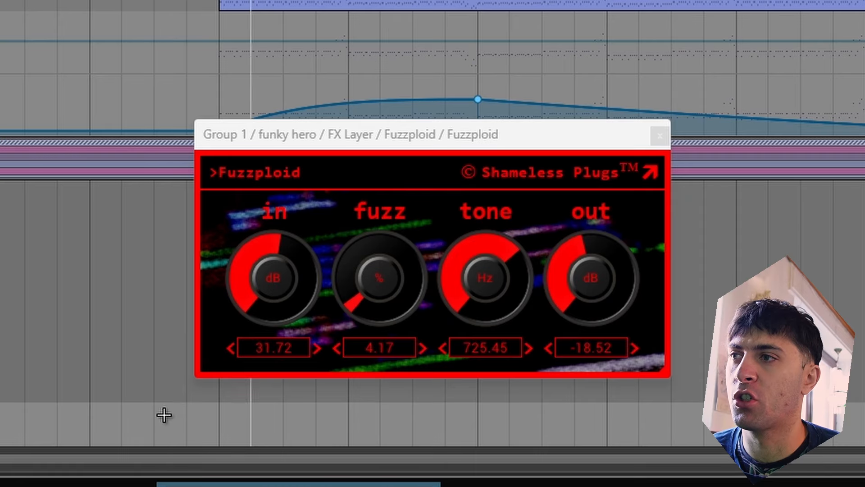
- Play the funky hero track while moving the Clavinet's Condition back and forth between Mint and Worn, ending towards Worn
{"action": "key", "text": "space"}
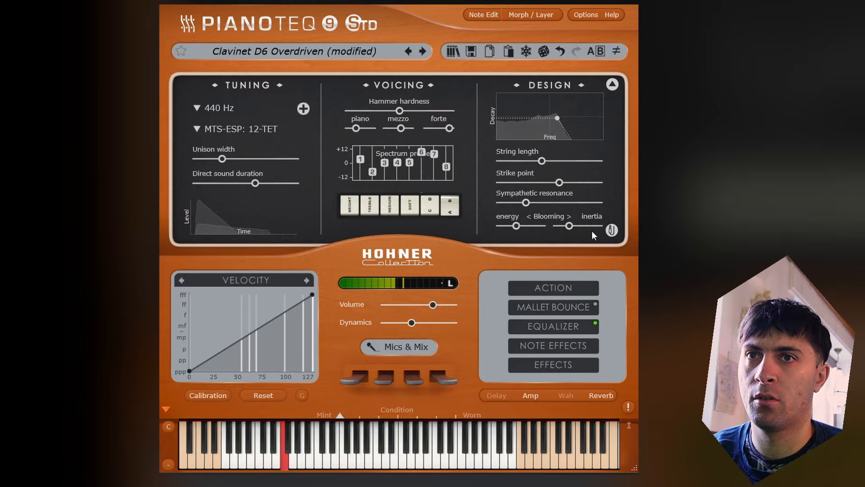
{"action": "left_click_drag", "start_coordinate": [574, 227], "coordinate": [569, 244]}
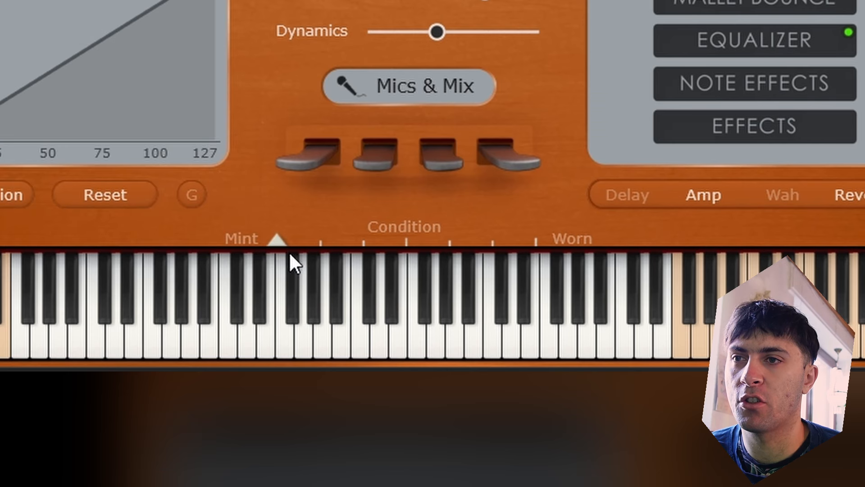
{"action": "mouse_move", "coordinate": [276, 242]}
{"action": "left_mouse_down"}
{"action": "mouse_move", "coordinate": [446, 233]}
{"action": "mouse_move", "coordinate": [821, 241]}
{"action": "mouse_move", "coordinate": [834, 300]}
{"action": "mouse_move", "coordinate": [830, 325]}
{"action": "mouse_move", "coordinate": [564, 277]}
{"action": "mouse_move", "coordinate": [424, 264]}
{"action": "left_mouse_up"}
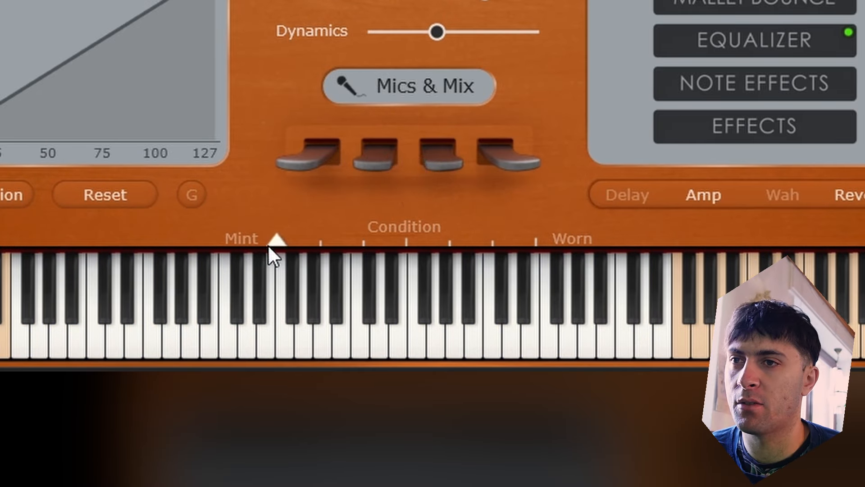
{"action": "mouse_move", "coordinate": [276, 242]}
{"action": "left_click_drag", "start_coordinate": [278, 240], "coordinate": [847, 284]}
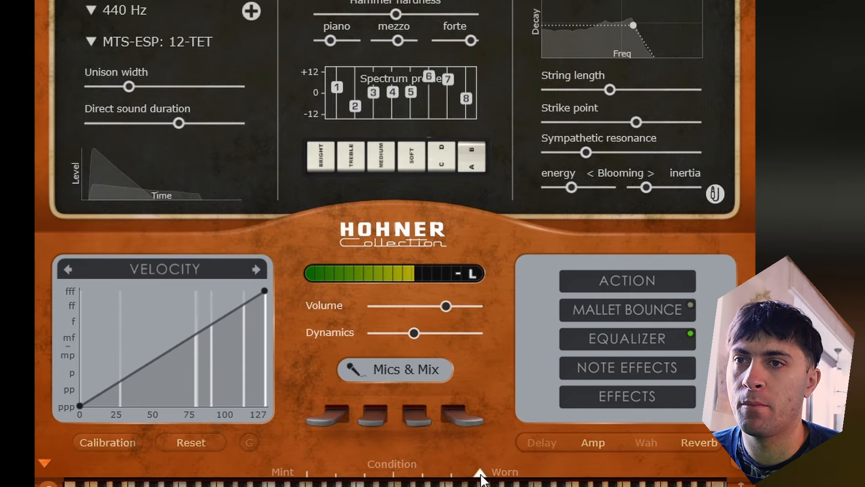
{"action": "left_click_drag", "start_coordinate": [479, 474], "coordinate": [146, 478]}
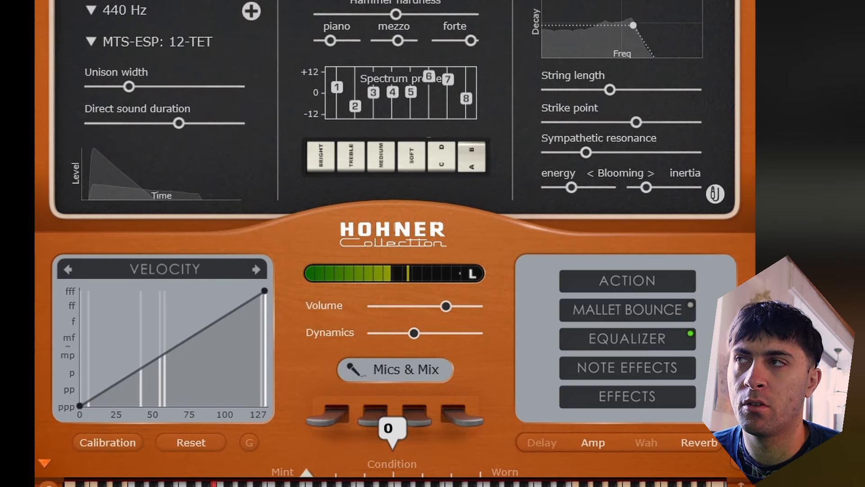
{"action": "left_click_drag", "start_coordinate": [307, 474], "coordinate": [463, 475]}
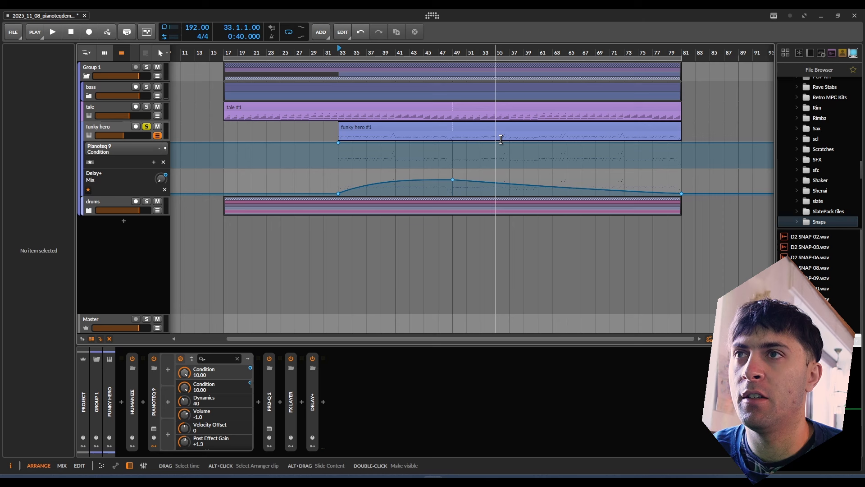
- Automate the Pianoteq Condition on funky hero to fall in a curve from bar 33 to 10.2 % at bar 49, and play it
{"action": "left_click", "coordinate": [438, 166]}
{"action": "left_click_drag", "start_coordinate": [438, 166], "coordinate": [452, 166]}
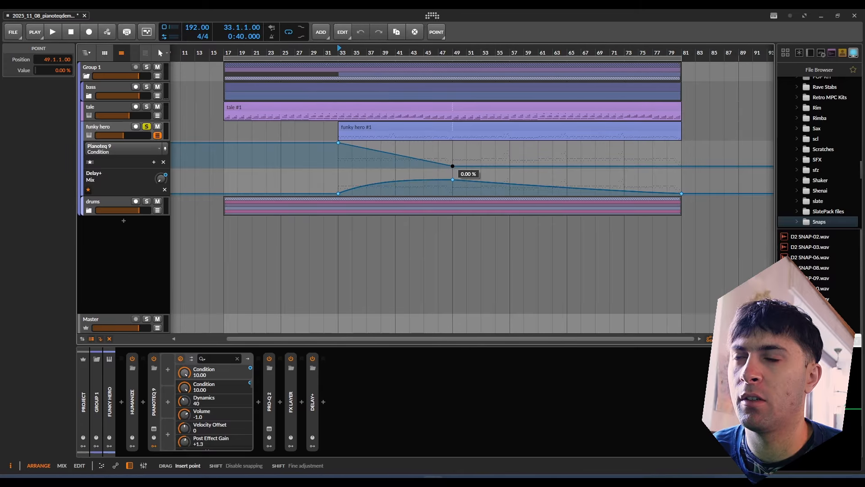
{"action": "key", "text": "space"}
{"action": "left_click_drag", "start_coordinate": [401, 156], "coordinate": [442, 143]}
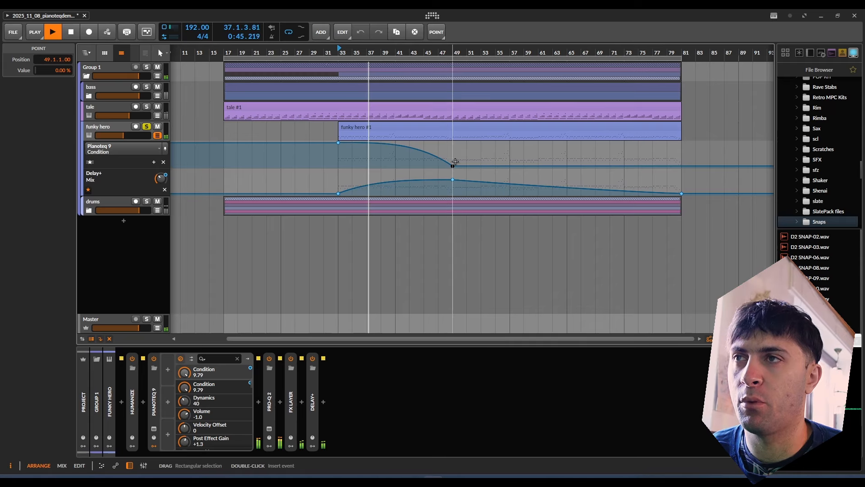
{"action": "mouse_move", "coordinate": [452, 166]}
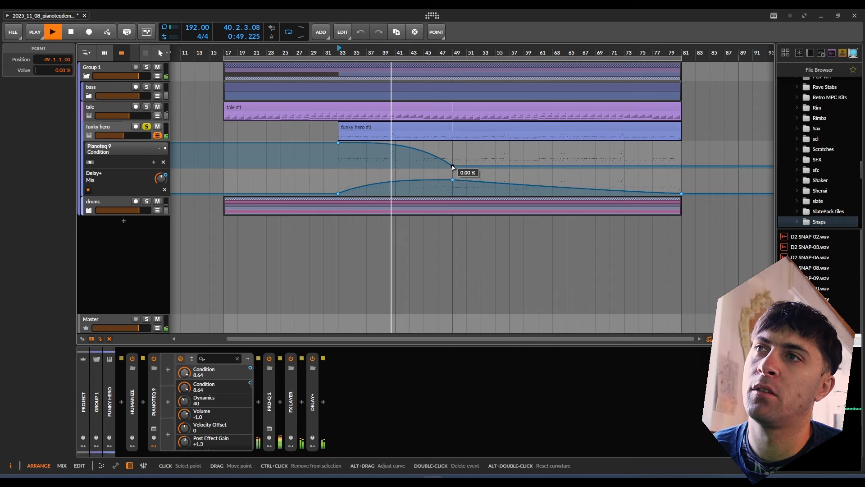
{"action": "left_click_drag", "start_coordinate": [434, 155], "coordinate": [451, 170]}
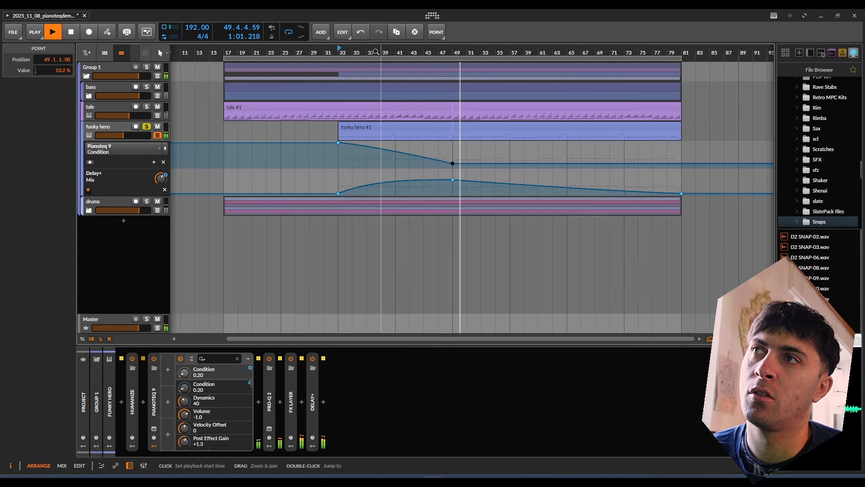
- Unsolo the funky hero track, play the full mix from bar 38 and hide the track's automation lanes
{"action": "double_click", "coordinate": [375, 48]}
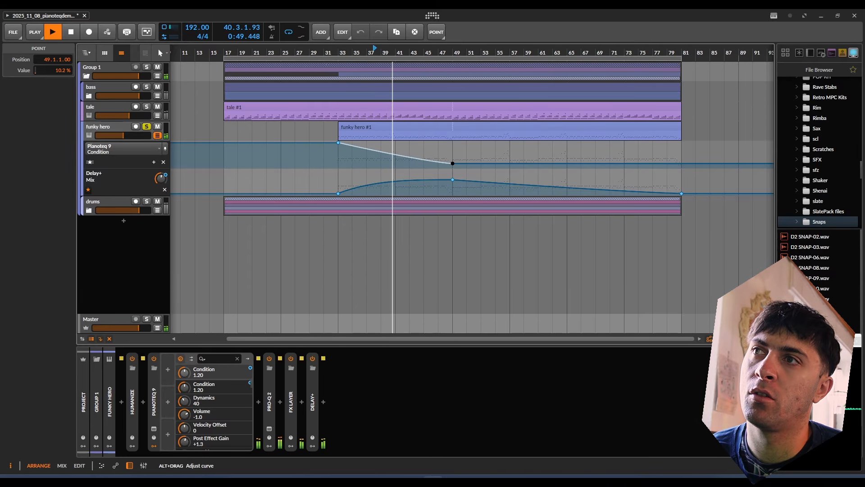
{"action": "key", "text": "space"}
{"action": "left_click", "coordinate": [147, 127]}
{"action": "key", "text": "space"}
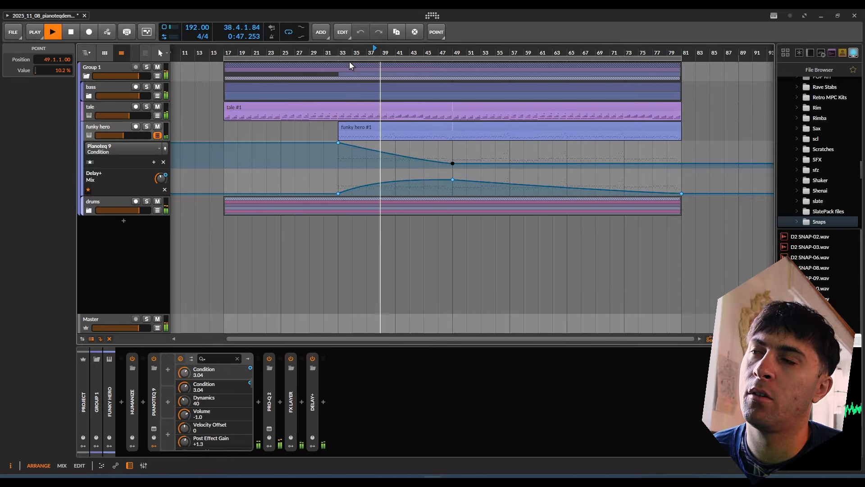
{"action": "left_click", "coordinate": [153, 138]}
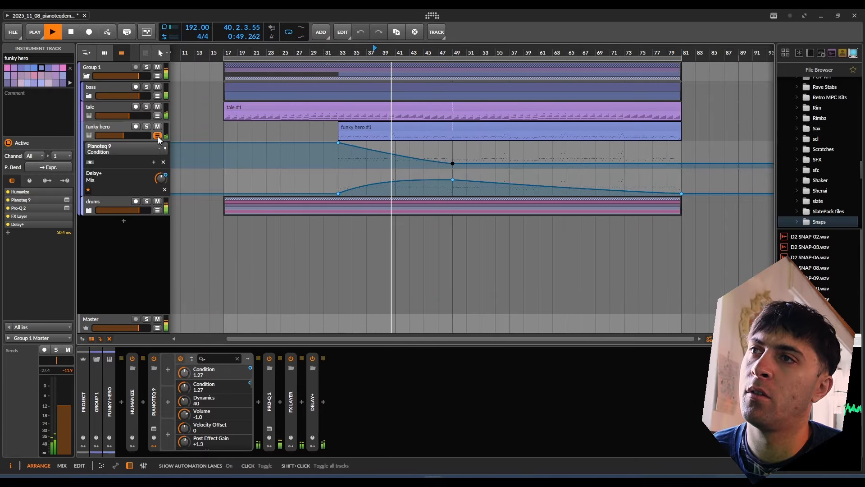
{"action": "left_click", "coordinate": [157, 135]}
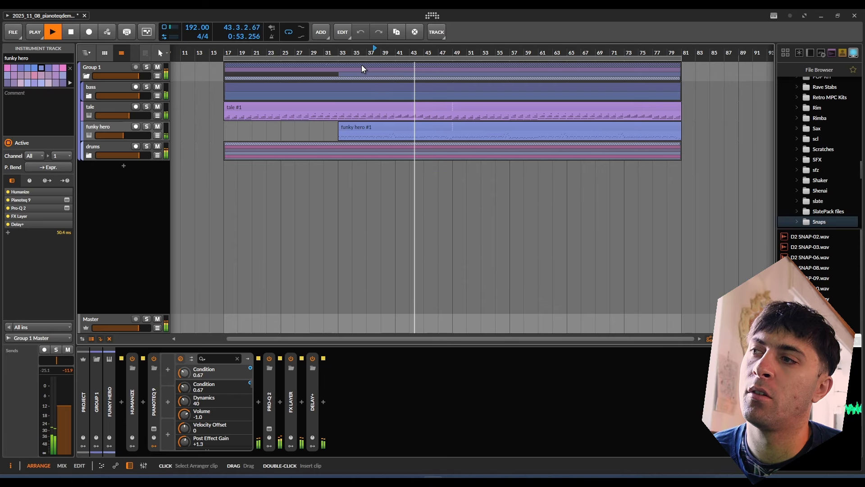
- Open the Pianoteq 9 plug-in window on funky hero, collapse the device's parameter list and stop playback
{"action": "left_click", "coordinate": [154, 445]}
{"action": "left_click", "coordinate": [153, 428]}
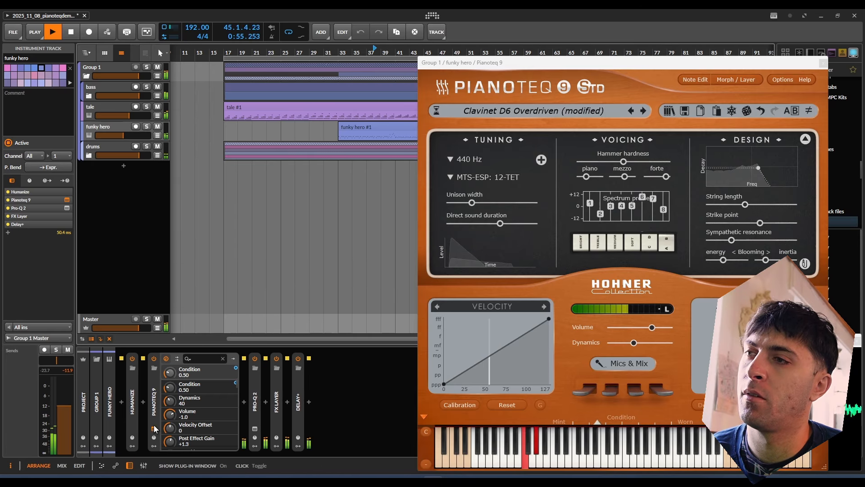
{"action": "double_click", "coordinate": [154, 414]}
{"action": "scroll", "coordinate": [285, 284], "scroll_direction": "down", "scroll_amount": 6}
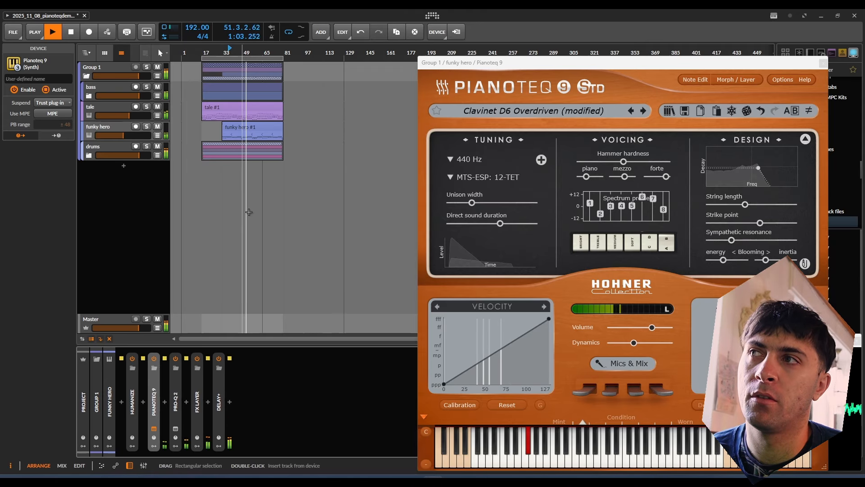
{"action": "key", "text": "space"}
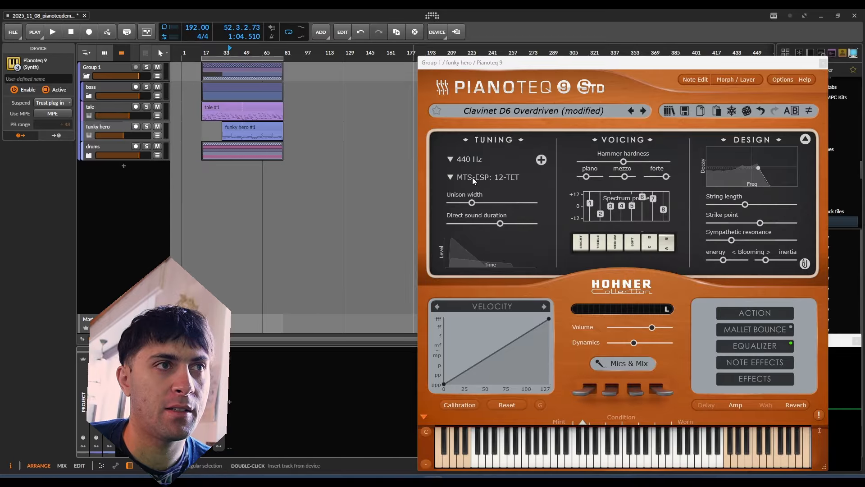
- Close the Pianoteq 9 window and set the arrangement's playback start to bar 49
{"action": "mouse_move", "coordinate": [466, 180]}
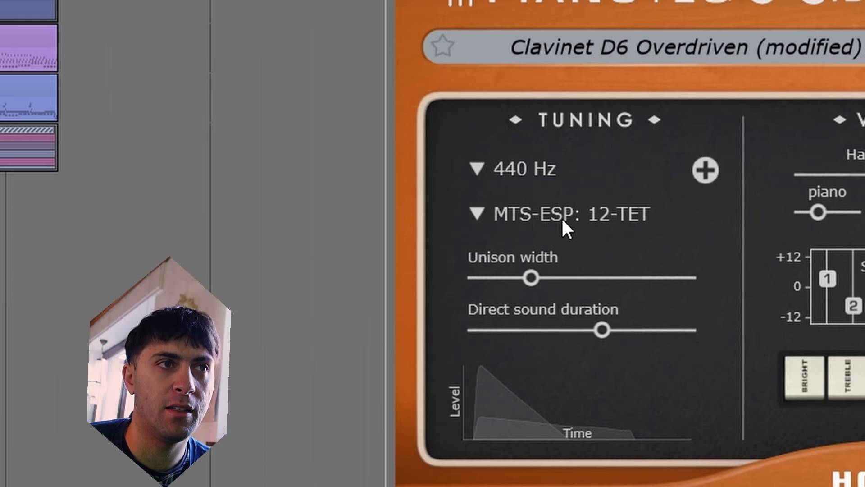
{"action": "mouse_move", "coordinate": [543, 217]}
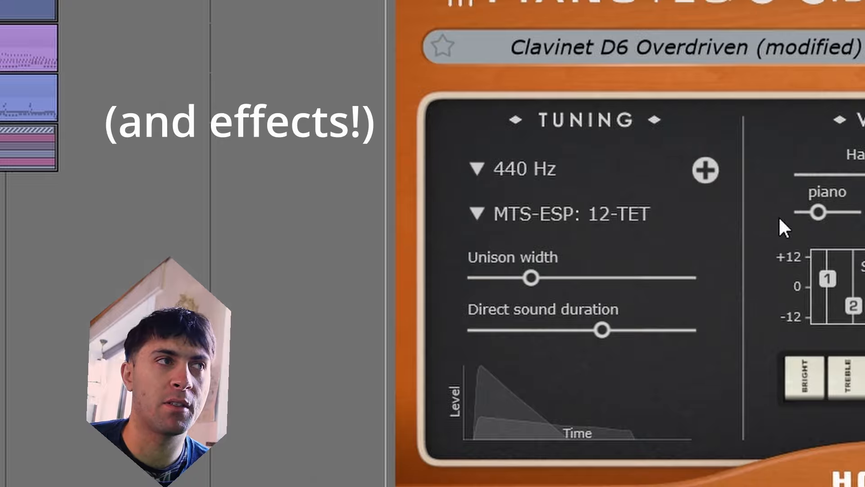
{"action": "scroll", "coordinate": [229, 130], "scroll_direction": "up", "scroll_amount": 5}
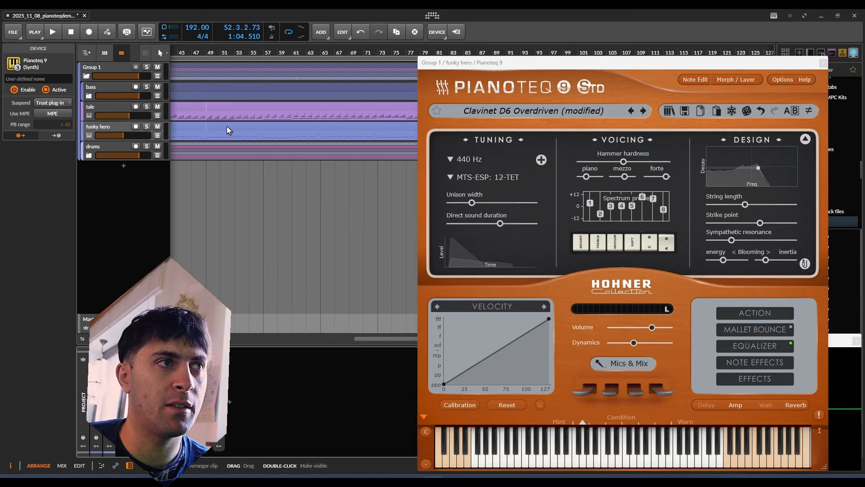
{"action": "scroll", "coordinate": [277, 124], "scroll_direction": "down", "scroll_amount": 2}
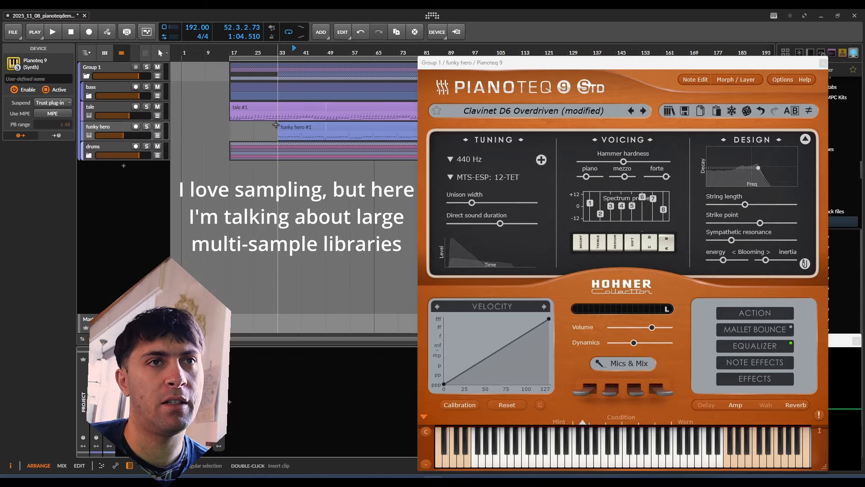
{"action": "left_click", "coordinate": [278, 47]}
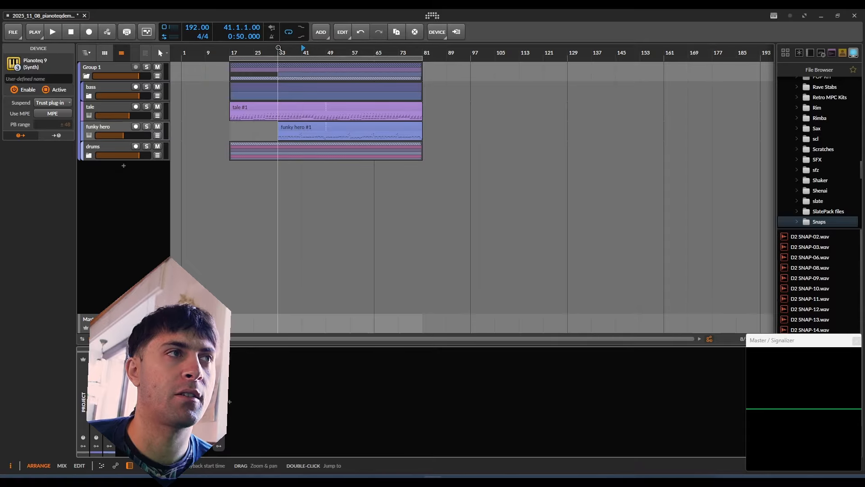
{"action": "left_click", "coordinate": [329, 49]}
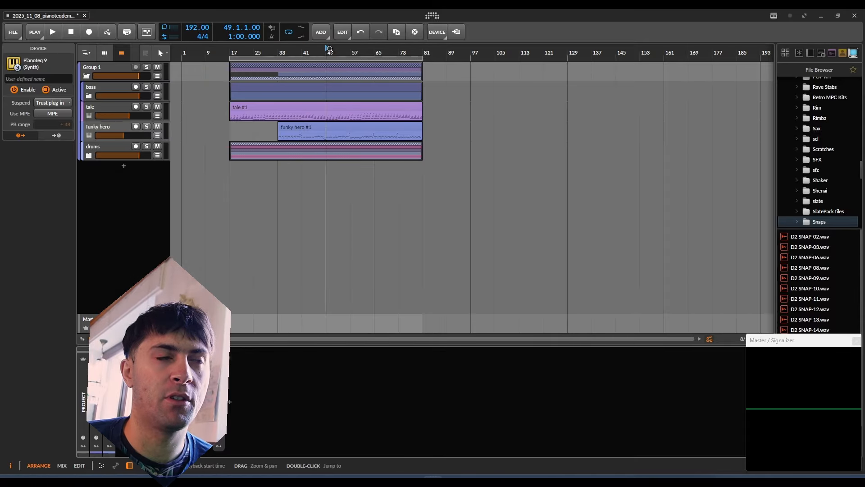